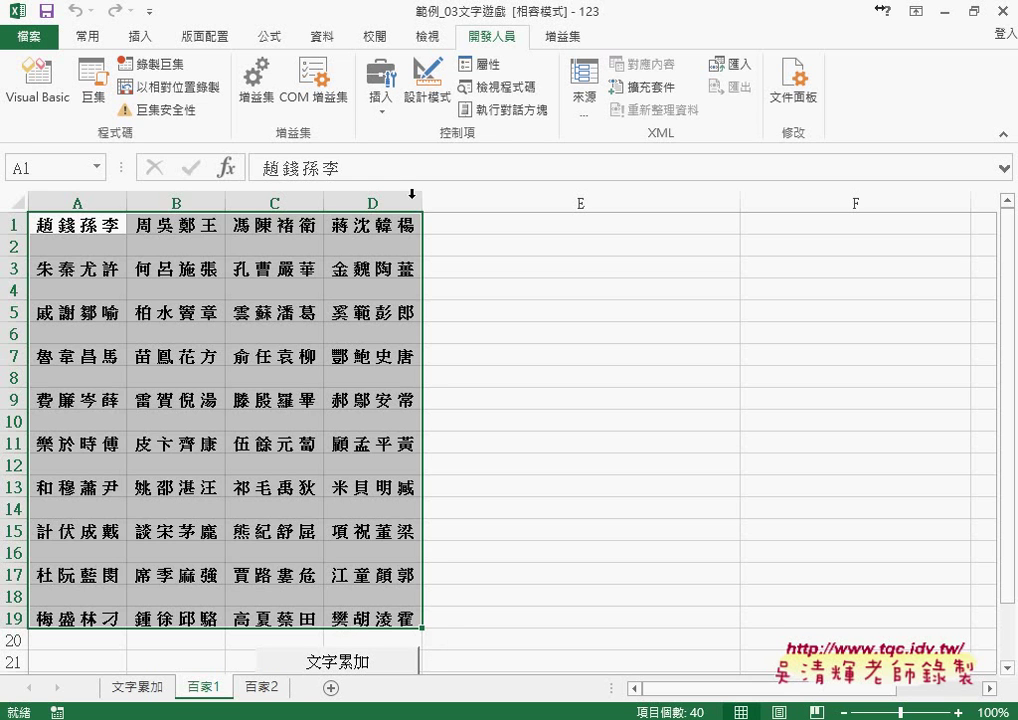
- Confirm 百家2 is empty, then run 文字累加 from its button on 百家1 to join the surnames
{"action": "left_click", "coordinate": [485, 571]}
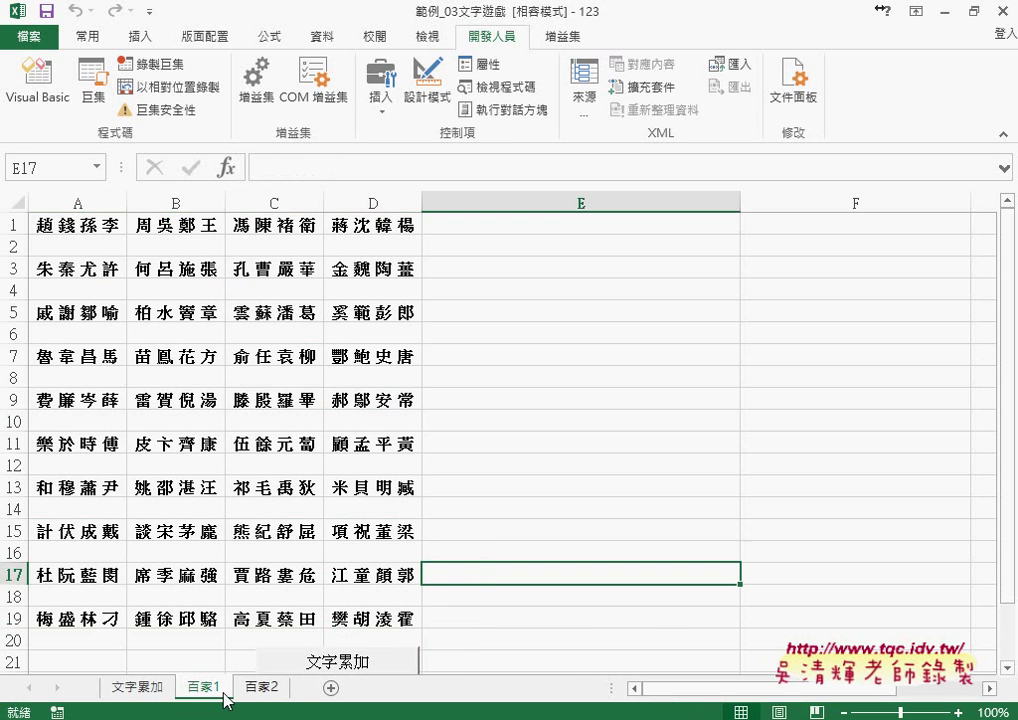
{"action": "left_click", "coordinate": [262, 687]}
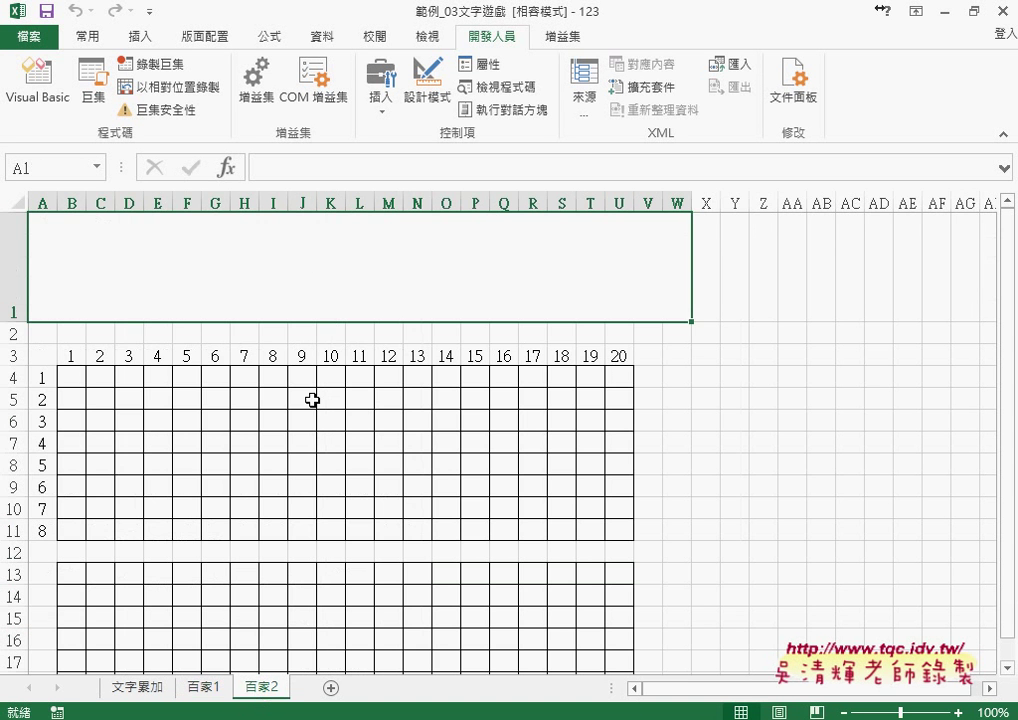
{"action": "left_click", "coordinate": [203, 687]}
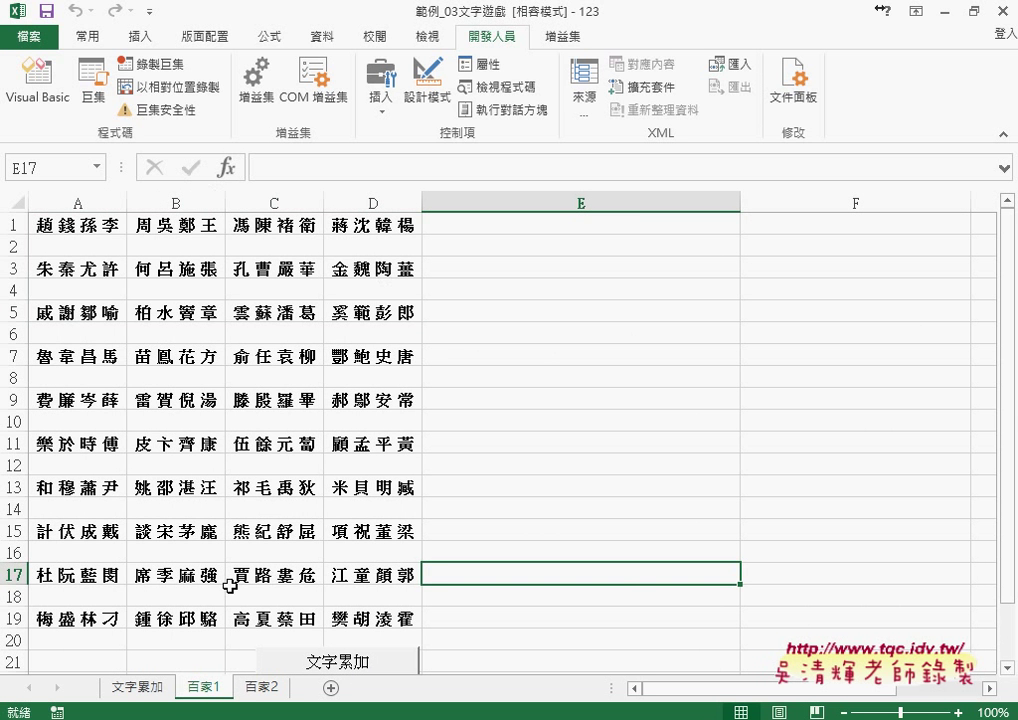
{"action": "left_click", "coordinate": [274, 689]}
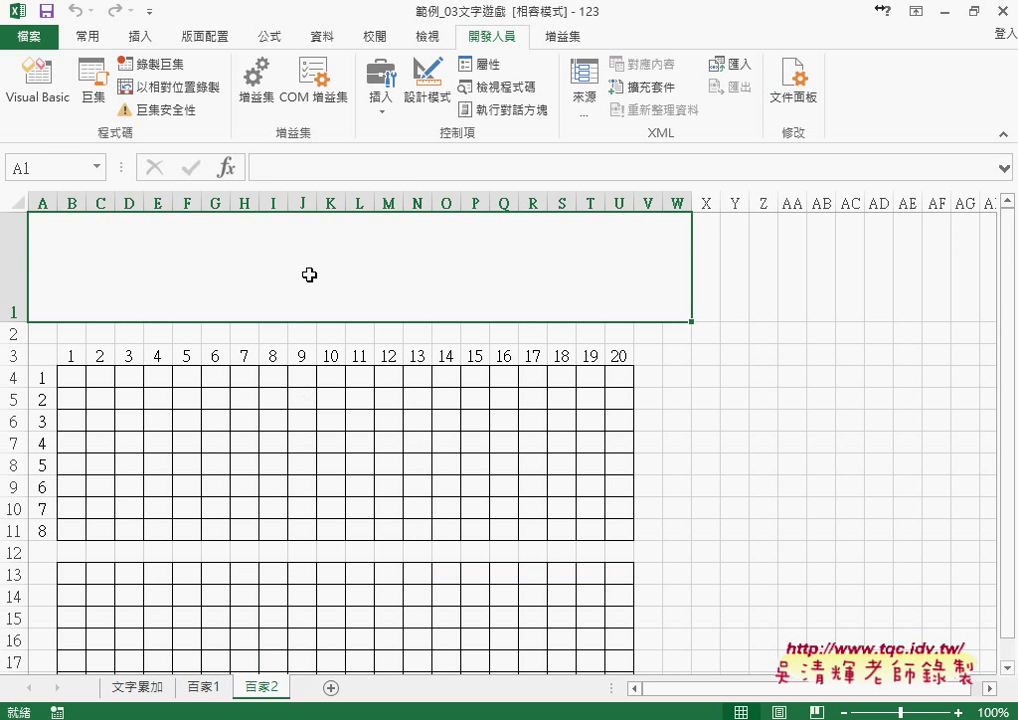
{"action": "left_click", "coordinate": [203, 688]}
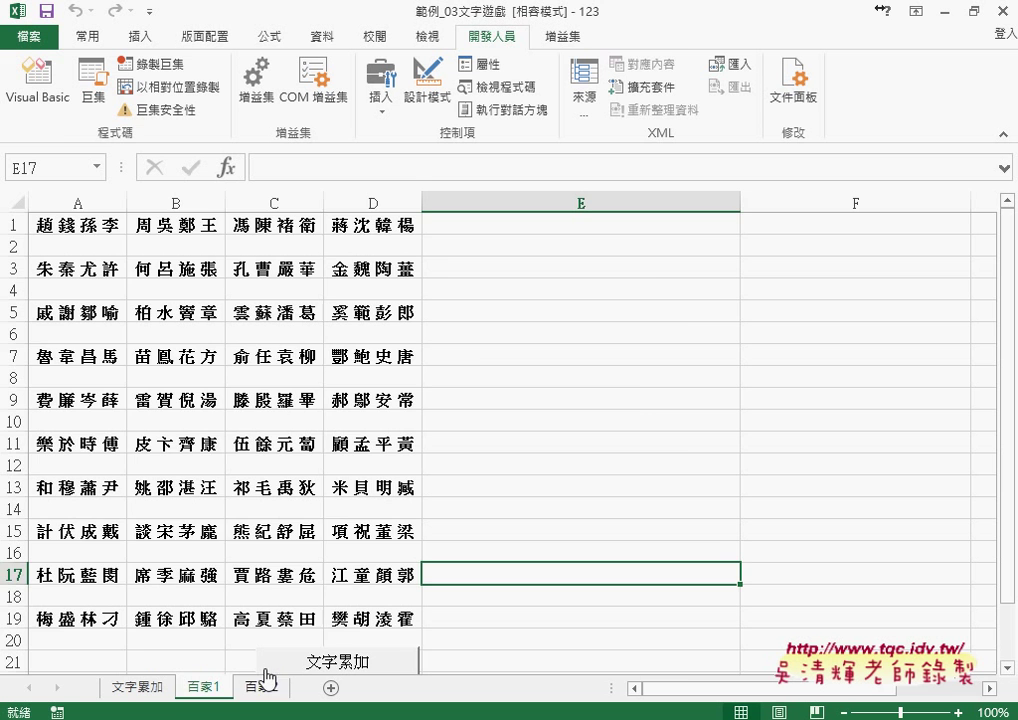
{"action": "left_click", "coordinate": [402, 665]}
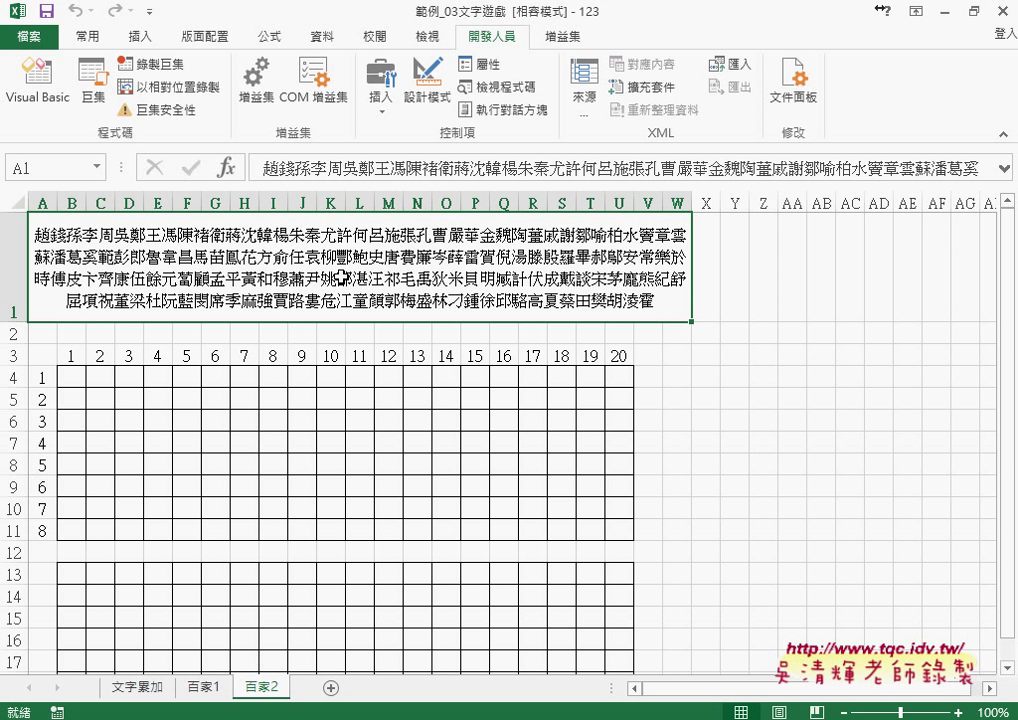
- Return to the 百家1 sheet showing the surname grid in A1:D19
{"action": "left_click", "coordinate": [216, 687]}
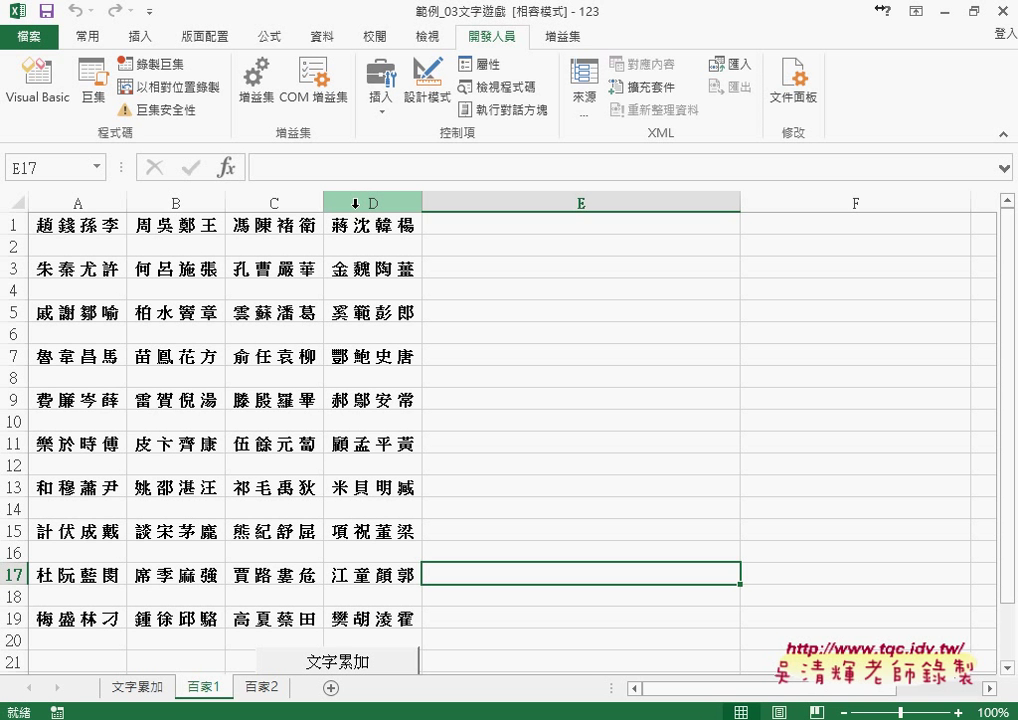
{"action": "left_click", "coordinate": [262, 687]}
{"action": "left_click", "coordinate": [203, 687]}
{"action": "left_click", "coordinate": [262, 687]}
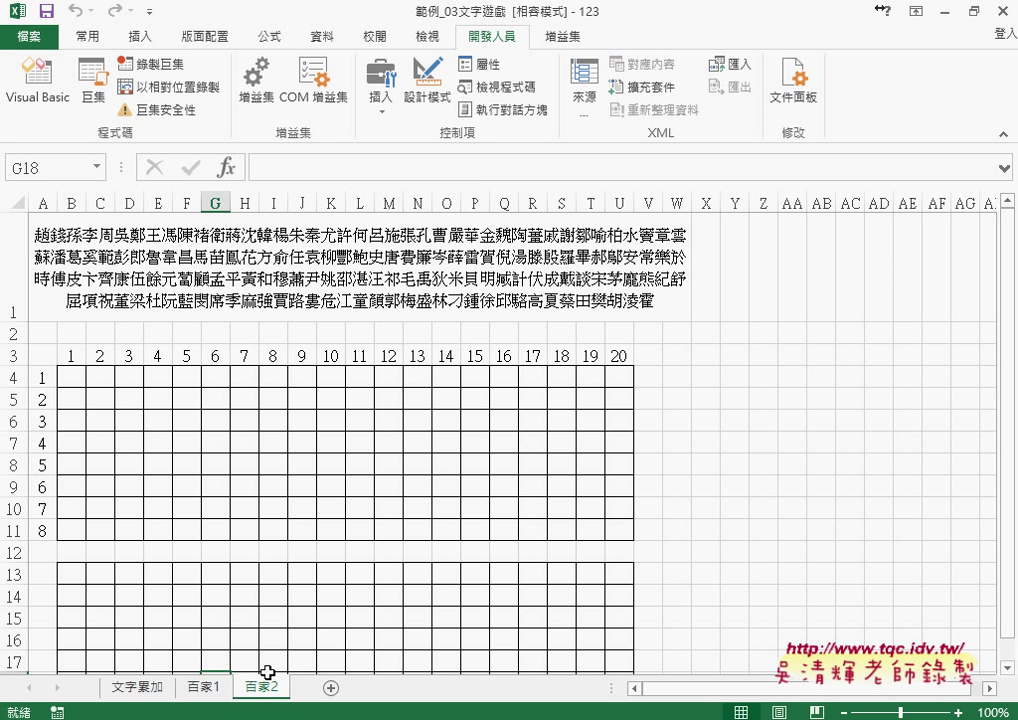
{"action": "left_click", "coordinate": [204, 684]}
{"action": "left_click", "coordinate": [262, 687]}
{"action": "left_click", "coordinate": [347, 272]}
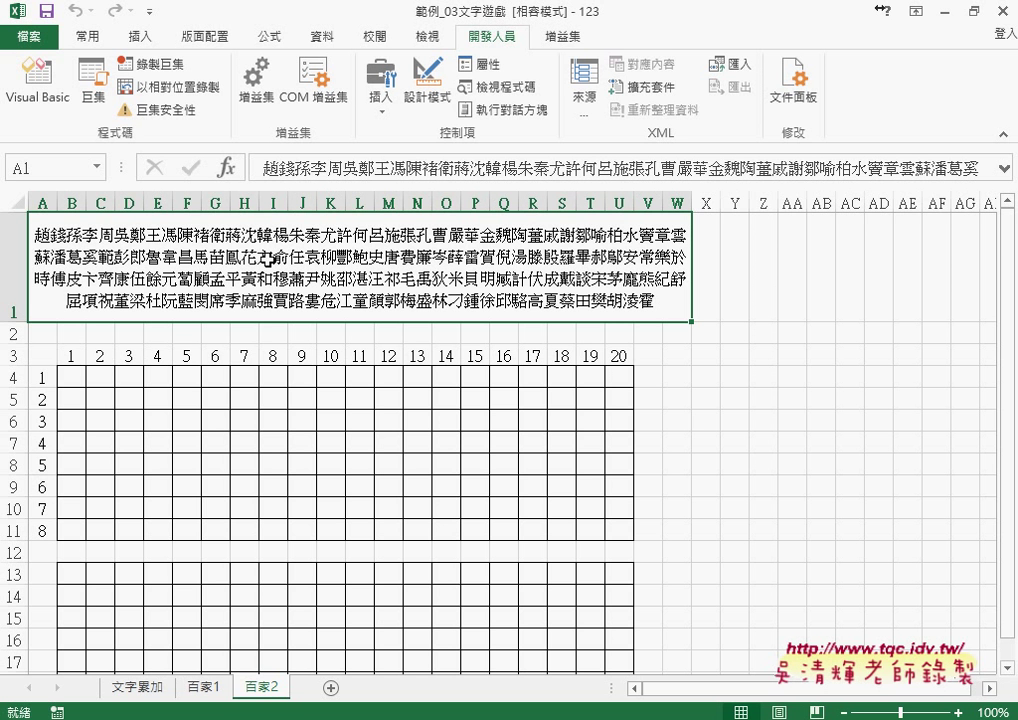
{"action": "left_click", "coordinate": [203, 687]}
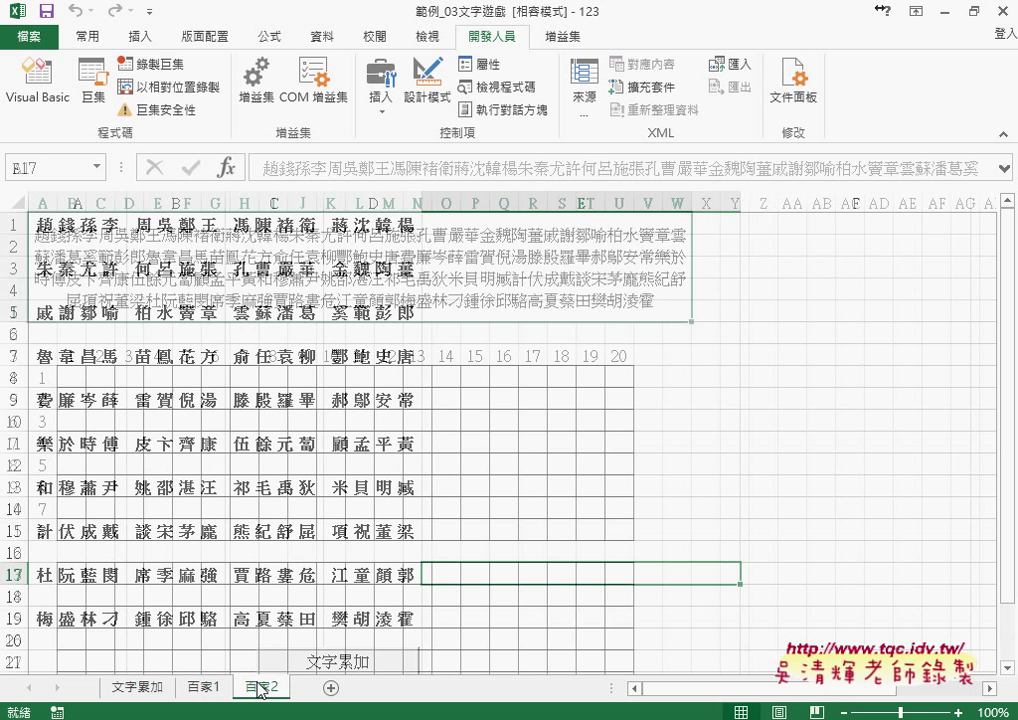
{"action": "left_click", "coordinate": [263, 687]}
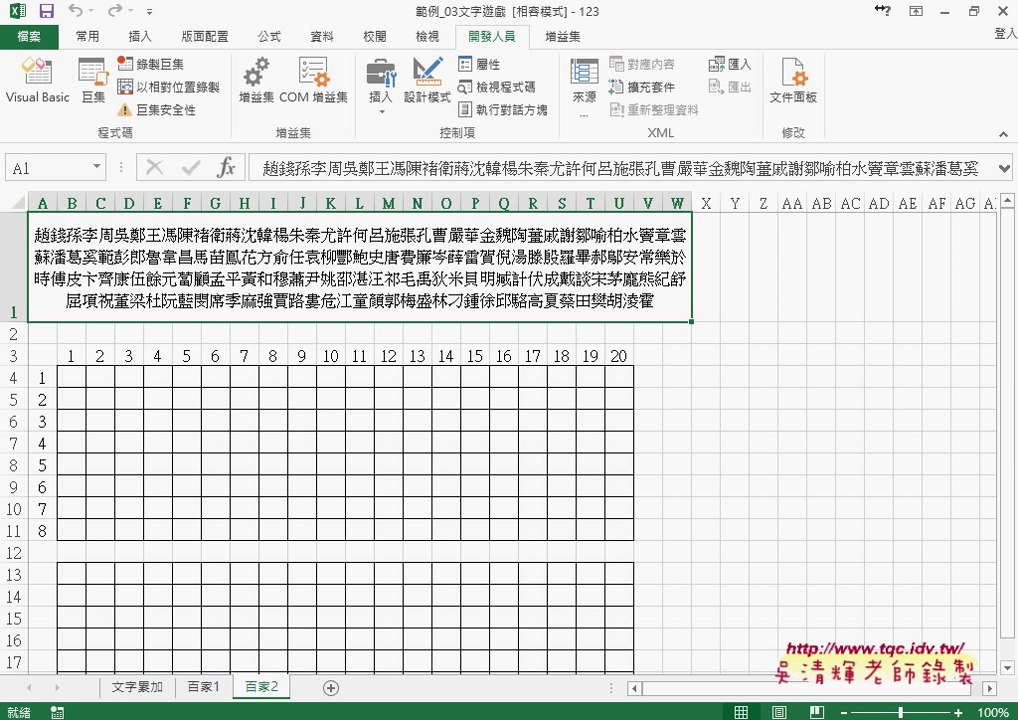
- Open the 文字累加 button's assigned macro for editing via 指定巨集 and 編輯
{"action": "left_click", "coordinate": [205, 687]}
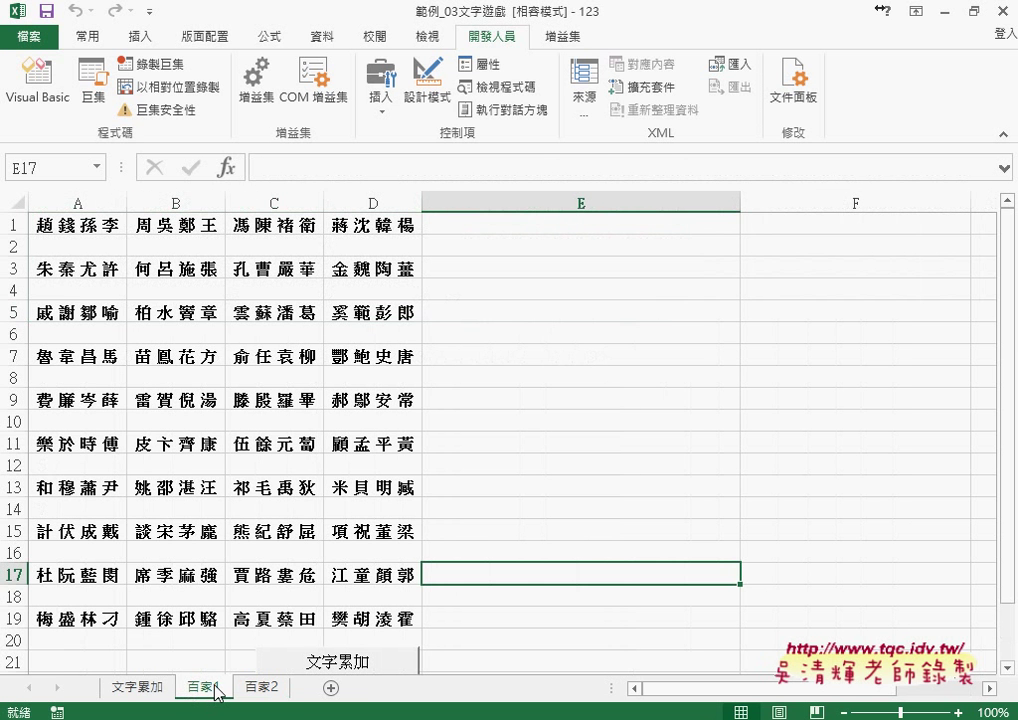
{"action": "right_click", "coordinate": [359, 663]}
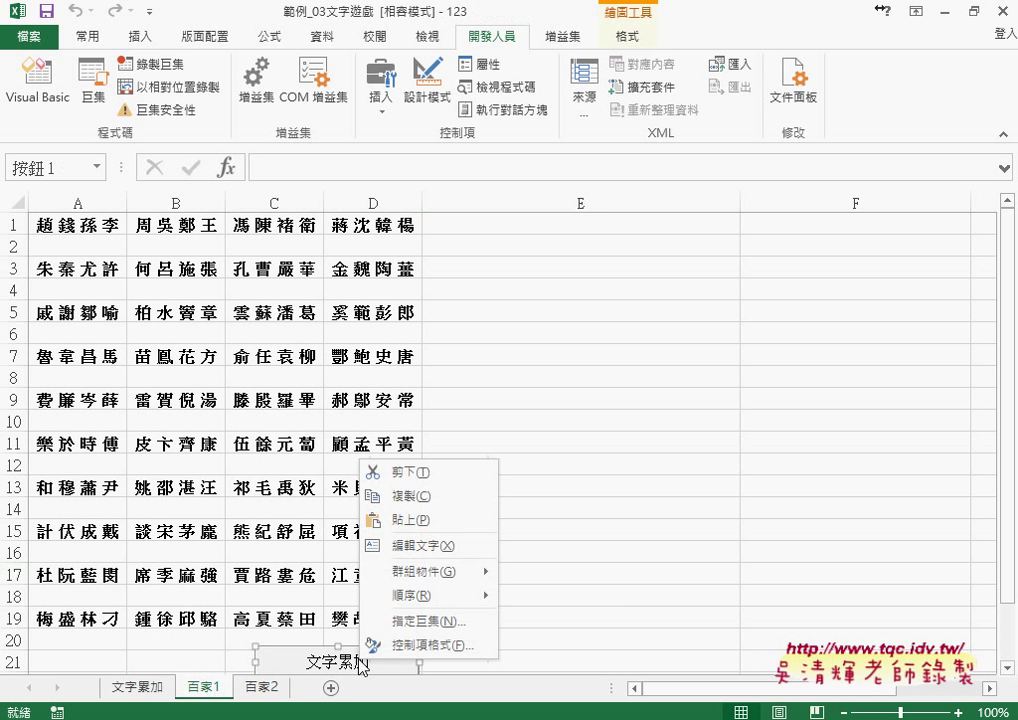
{"action": "mouse_move", "coordinate": [403, 595]}
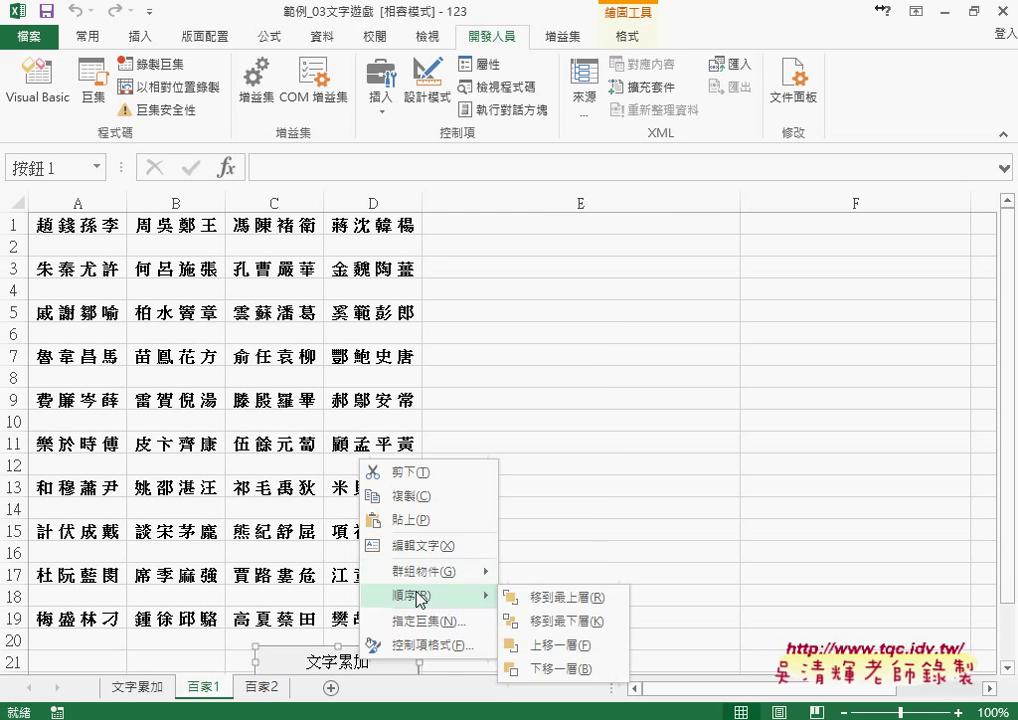
{"action": "left_click", "coordinate": [434, 628]}
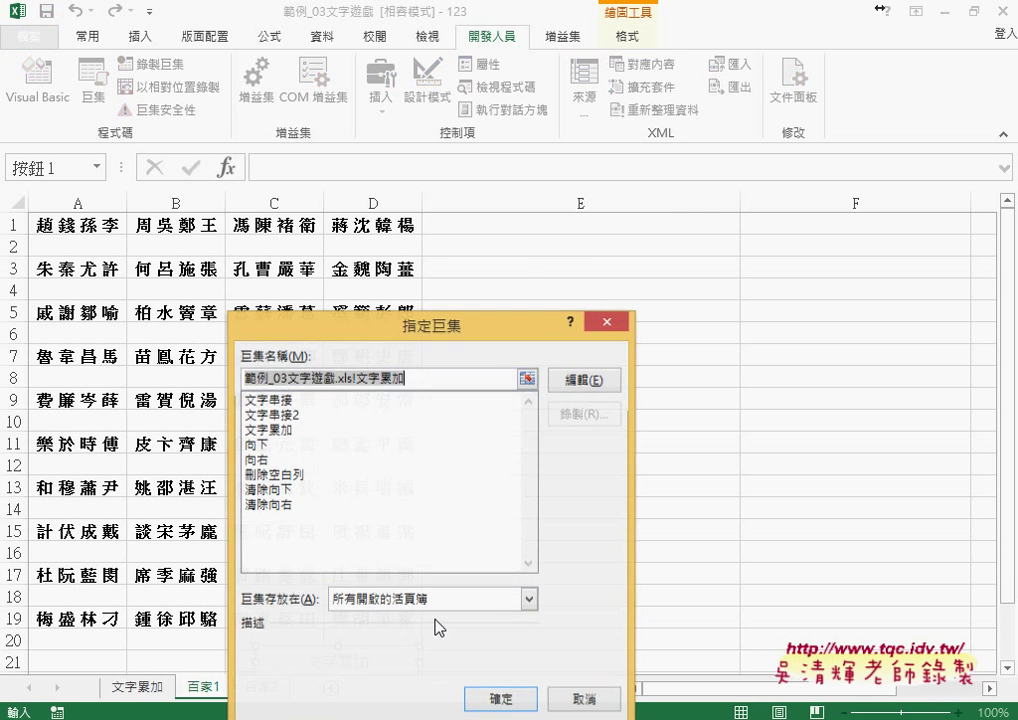
{"action": "left_click", "coordinate": [582, 377]}
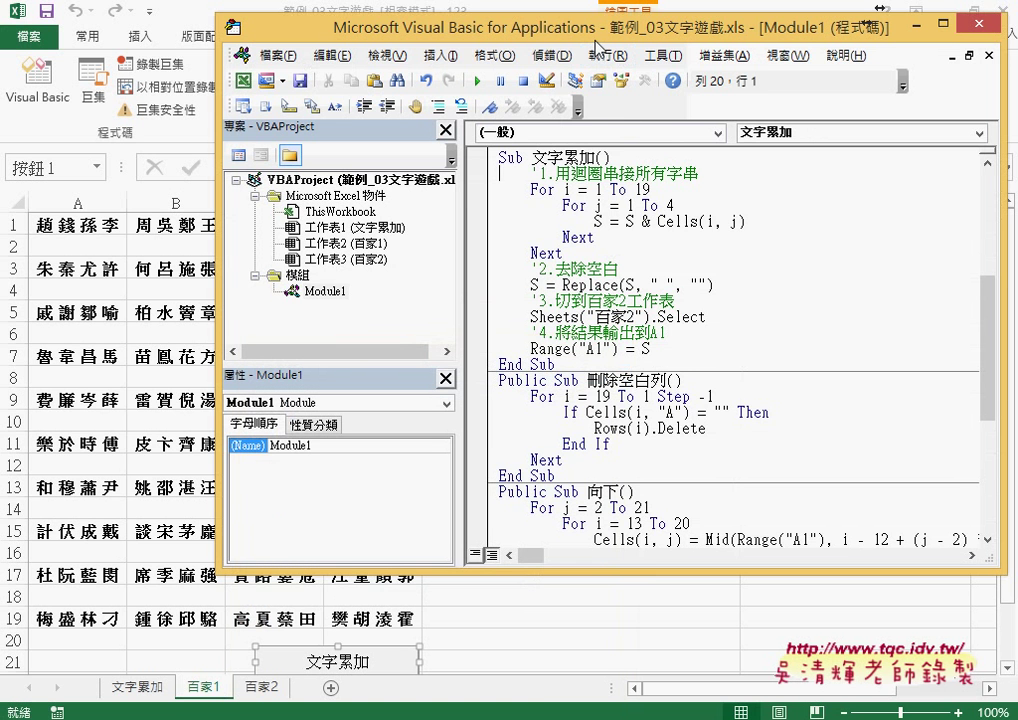
- Narrow the Project pane and reposition the VBA window to read Module1's code
{"action": "left_click_drag", "start_coordinate": [595, 45], "coordinate": [405, 70]}
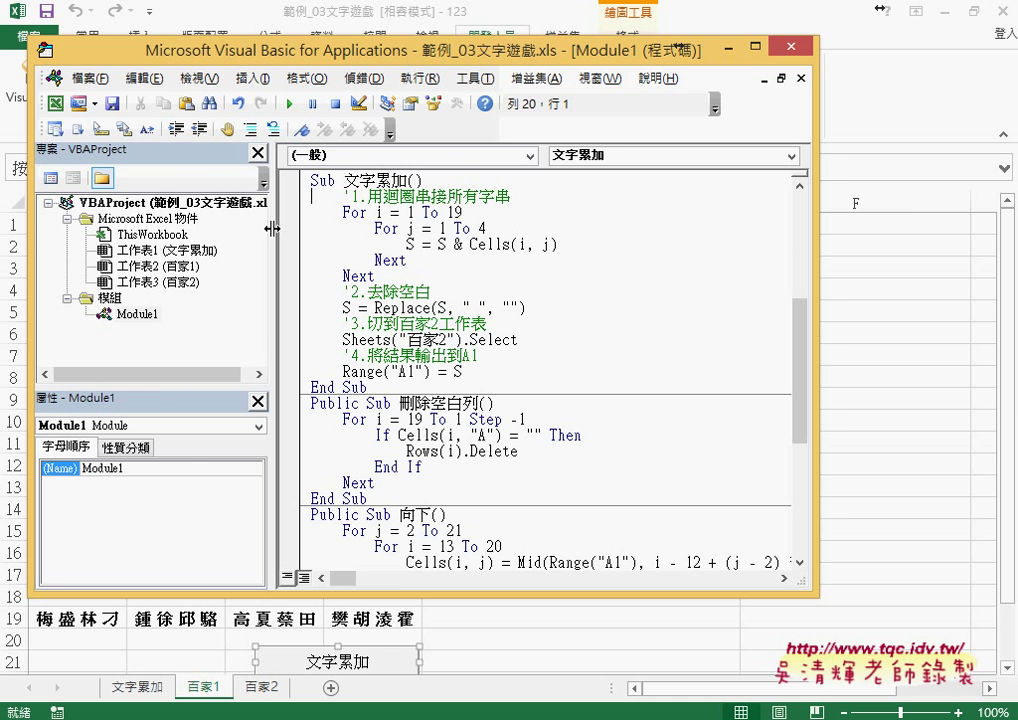
{"action": "left_click_drag", "start_coordinate": [193, 240], "coordinate": [118, 240]}
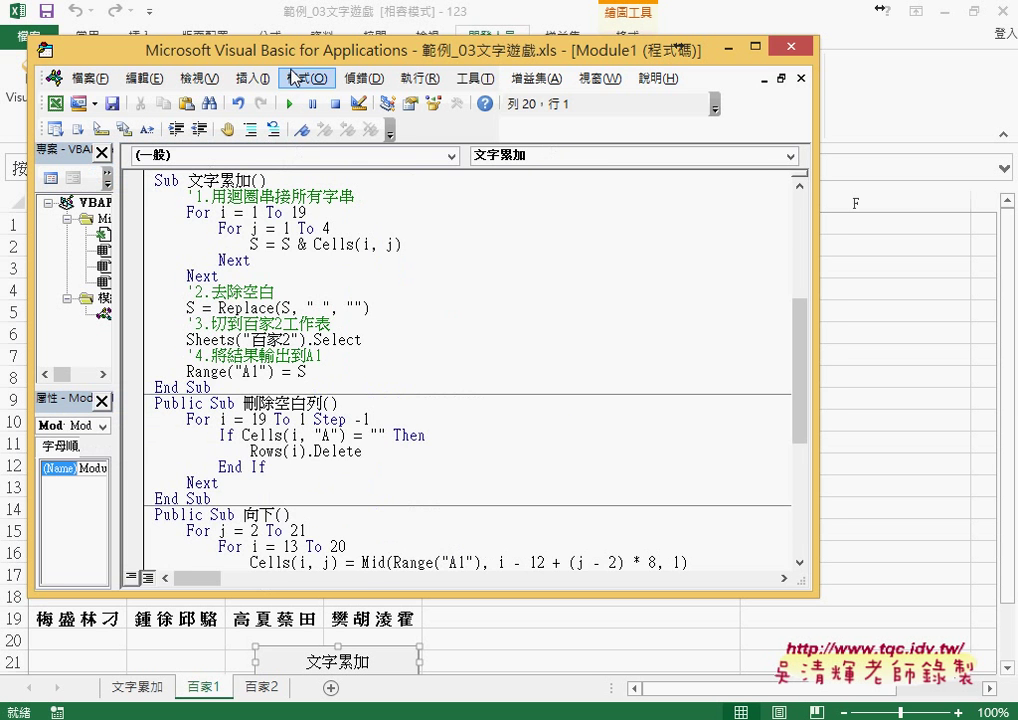
{"action": "left_click_drag", "start_coordinate": [305, 56], "coordinate": [441, 72]}
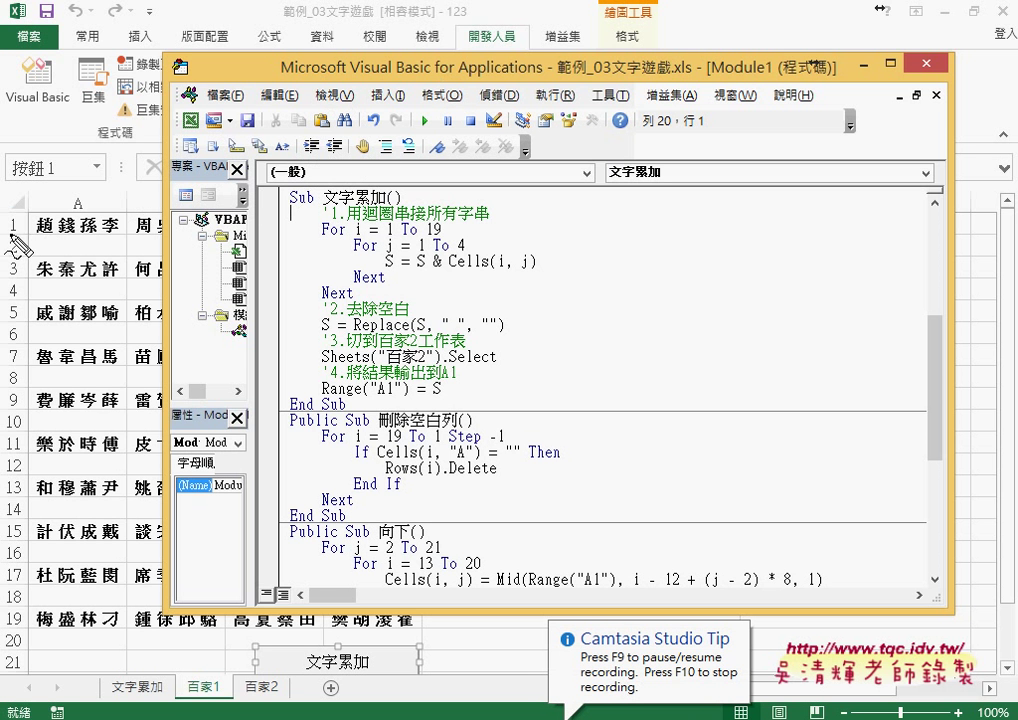
{"action": "left_click_drag", "start_coordinate": [20, 212], "coordinate": [14, 246]}
{"action": "mouse_move", "coordinate": [30, 610]}
{"action": "left_mouse_down"}
{"action": "mouse_move", "coordinate": [4, 622]}
{"action": "mouse_move", "coordinate": [36, 628]}
{"action": "left_mouse_up"}
{"action": "left_click_drag", "start_coordinate": [354, 242], "coordinate": [416, 236]}
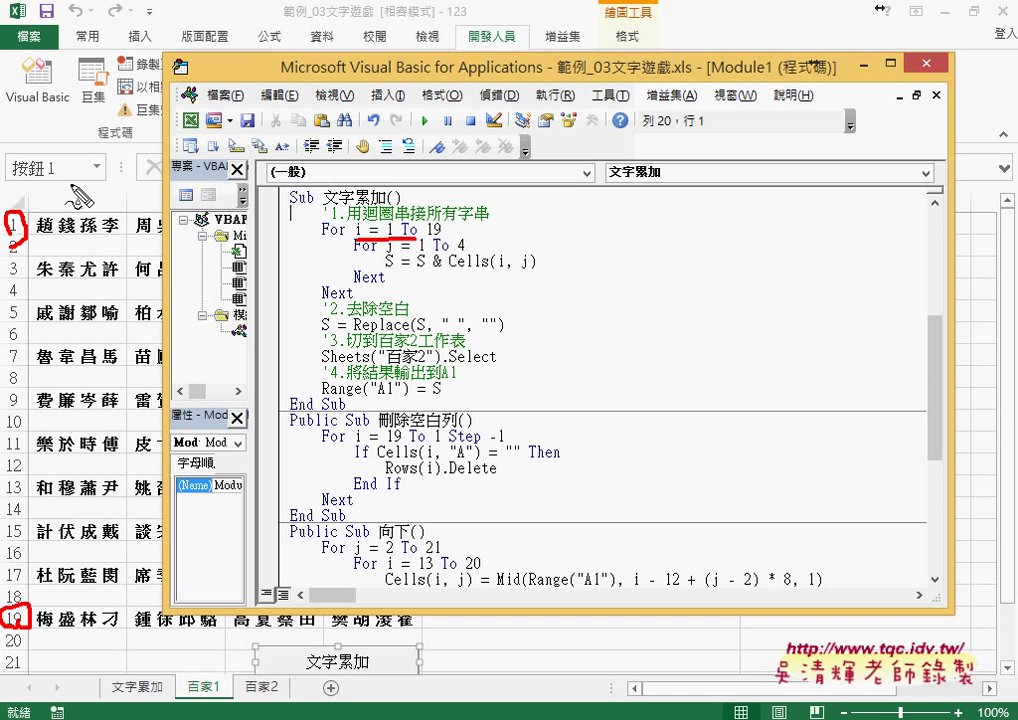
{"action": "left_click_drag", "start_coordinate": [70, 180], "coordinate": [72, 196]}
{"action": "mouse_move", "coordinate": [376, 184]}
{"action": "left_mouse_down"}
{"action": "mouse_move", "coordinate": [366, 198]}
{"action": "mouse_move", "coordinate": [386, 198]}
{"action": "left_mouse_up"}
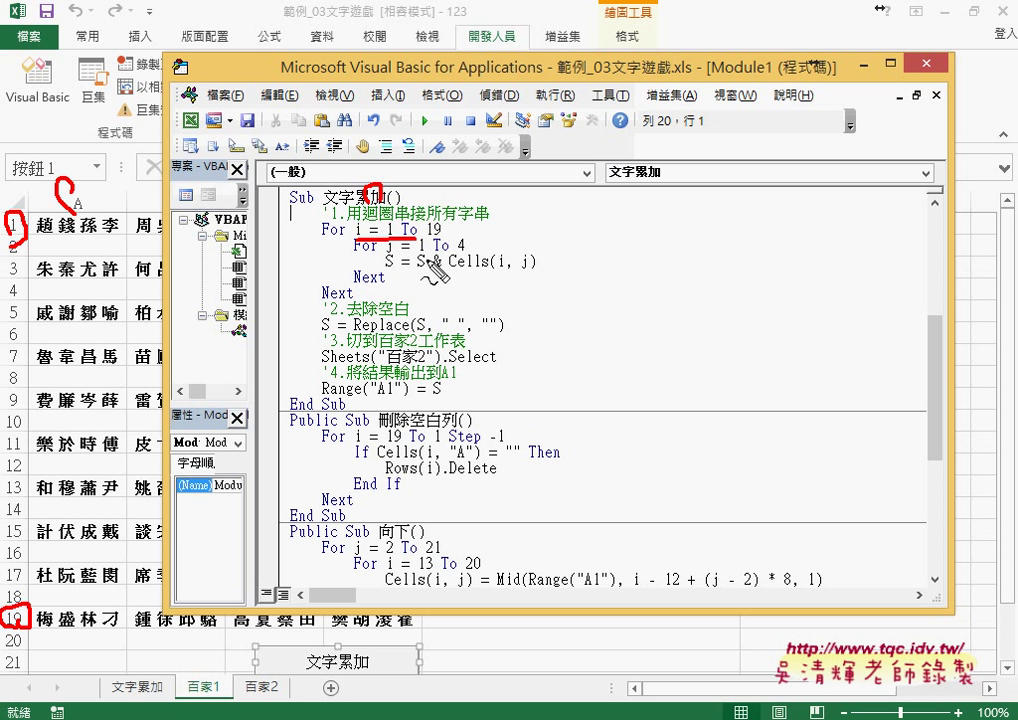
{"action": "left_click_drag", "start_coordinate": [384, 268], "coordinate": [525, 268]}
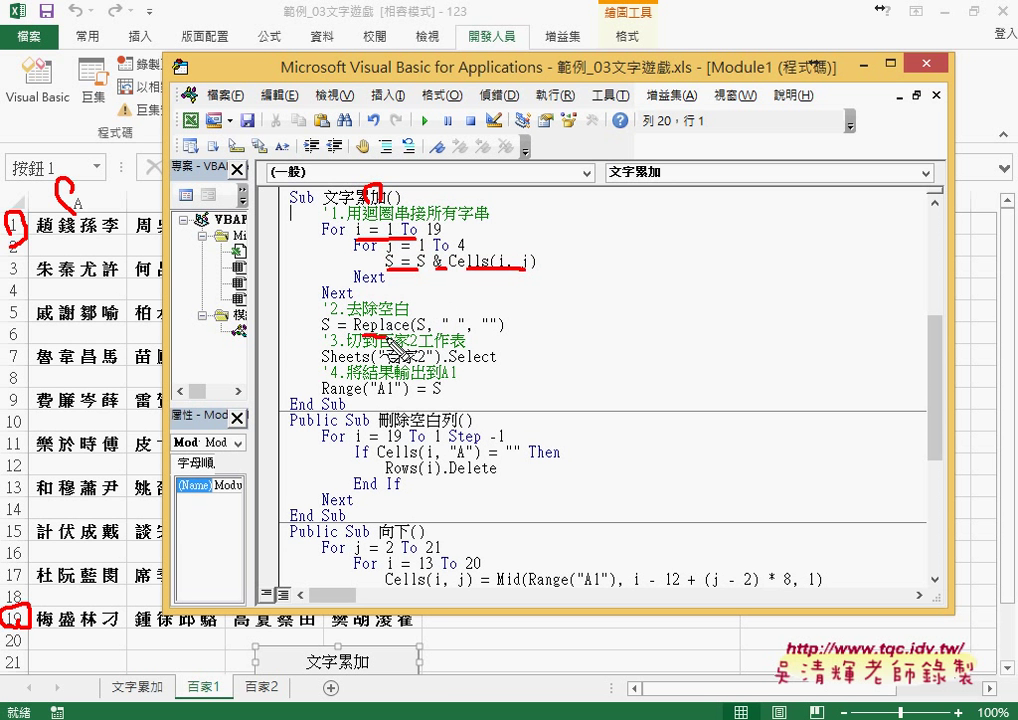
{"action": "mouse_move", "coordinate": [353, 333]}
{"action": "left_mouse_down"}
{"action": "mouse_move", "coordinate": [458, 327]}
{"action": "mouse_move", "coordinate": [424, 326]}
{"action": "left_mouse_up"}
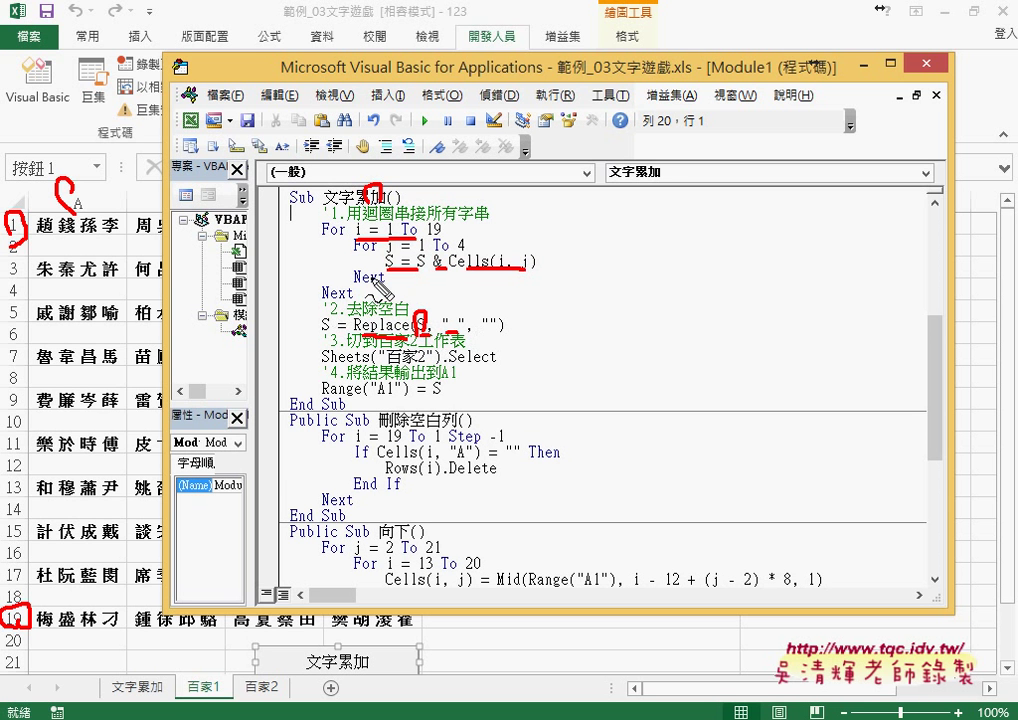
{"action": "mouse_move", "coordinate": [377, 292]}
{"action": "left_mouse_down"}
{"action": "mouse_move", "coordinate": [396, 290]}
{"action": "mouse_move", "coordinate": [420, 316]}
{"action": "left_mouse_up"}
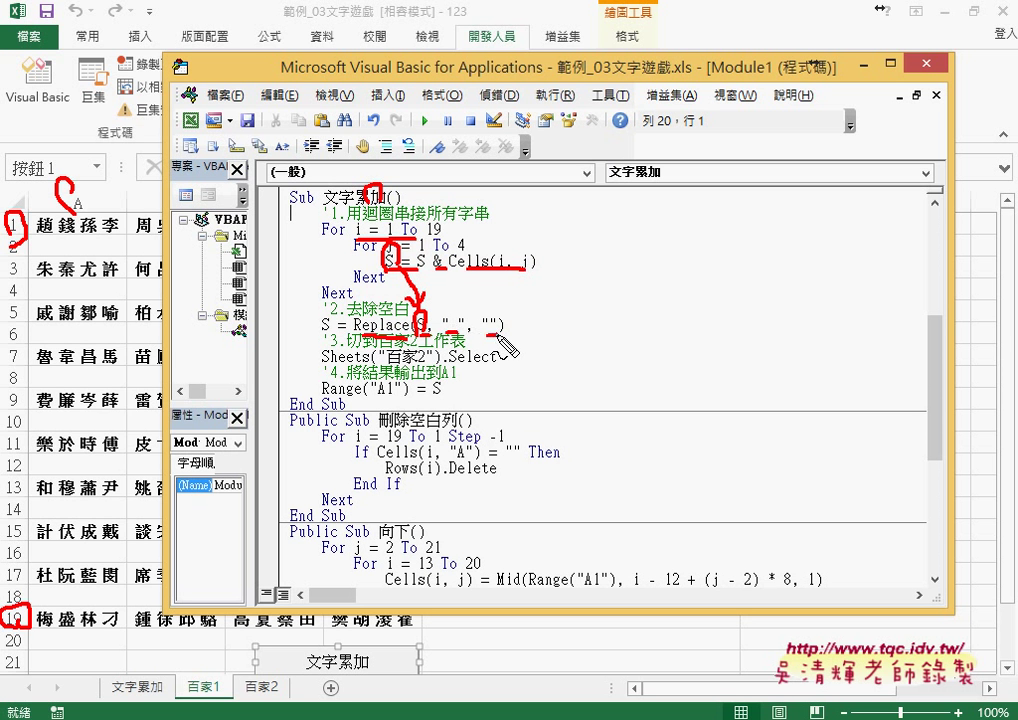
{"action": "mouse_move", "coordinate": [418, 340]}
{"action": "left_mouse_down"}
{"action": "mouse_move", "coordinate": [338, 346]}
{"action": "mouse_move", "coordinate": [322, 318]}
{"action": "left_mouse_up"}
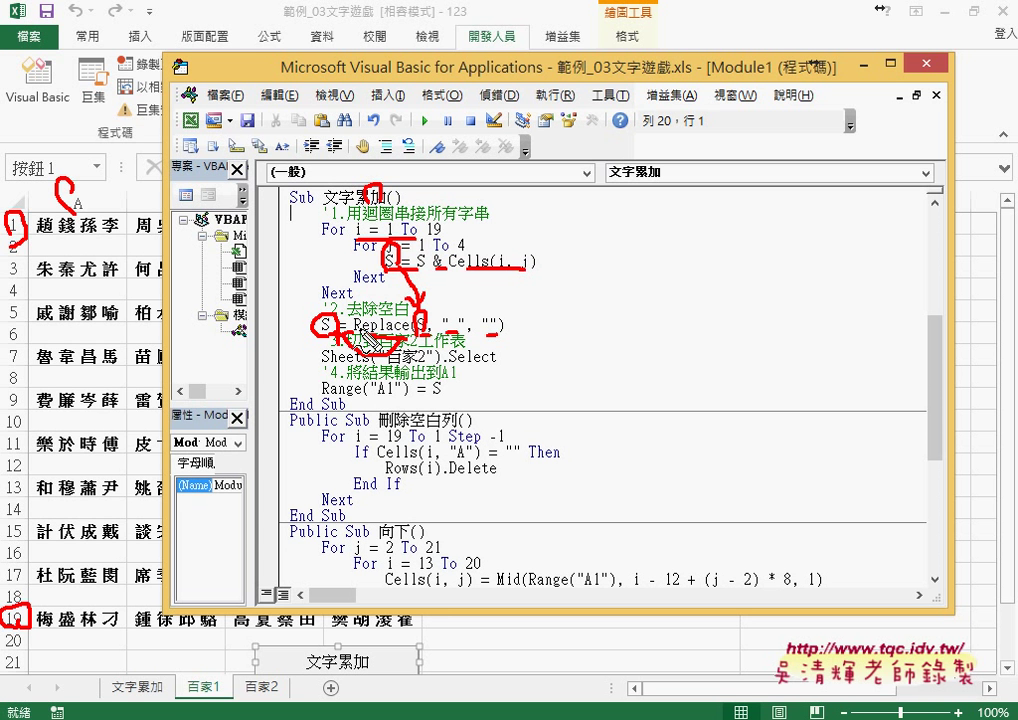
{"action": "mouse_move", "coordinate": [385, 371]}
{"action": "left_mouse_down"}
{"action": "mouse_move", "coordinate": [441, 411]}
{"action": "mouse_move", "coordinate": [345, 400]}
{"action": "left_mouse_up"}
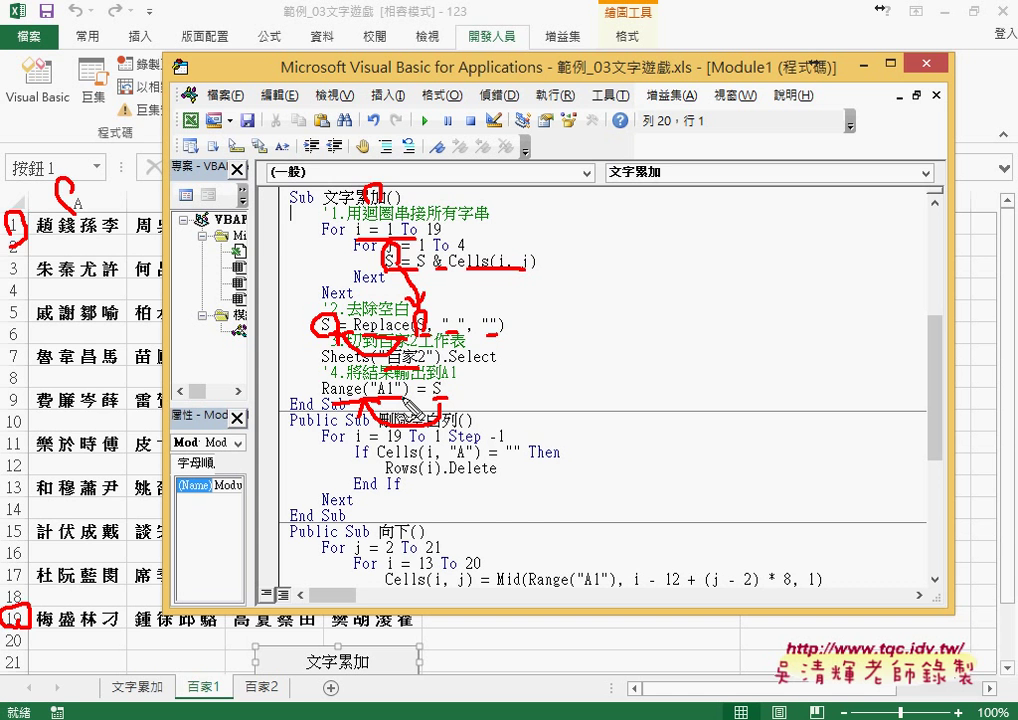
{"action": "key", "text": "Escape"}
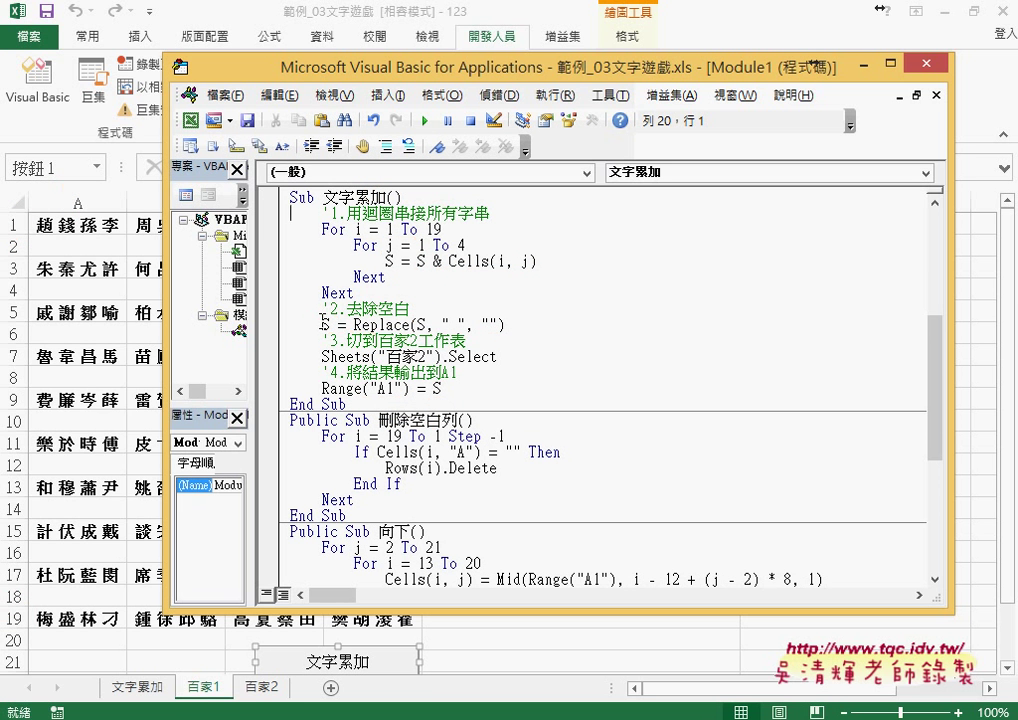
- Comment out the S = Replace space-removal line with an apostrophe
{"action": "double_click", "coordinate": [360, 325]}
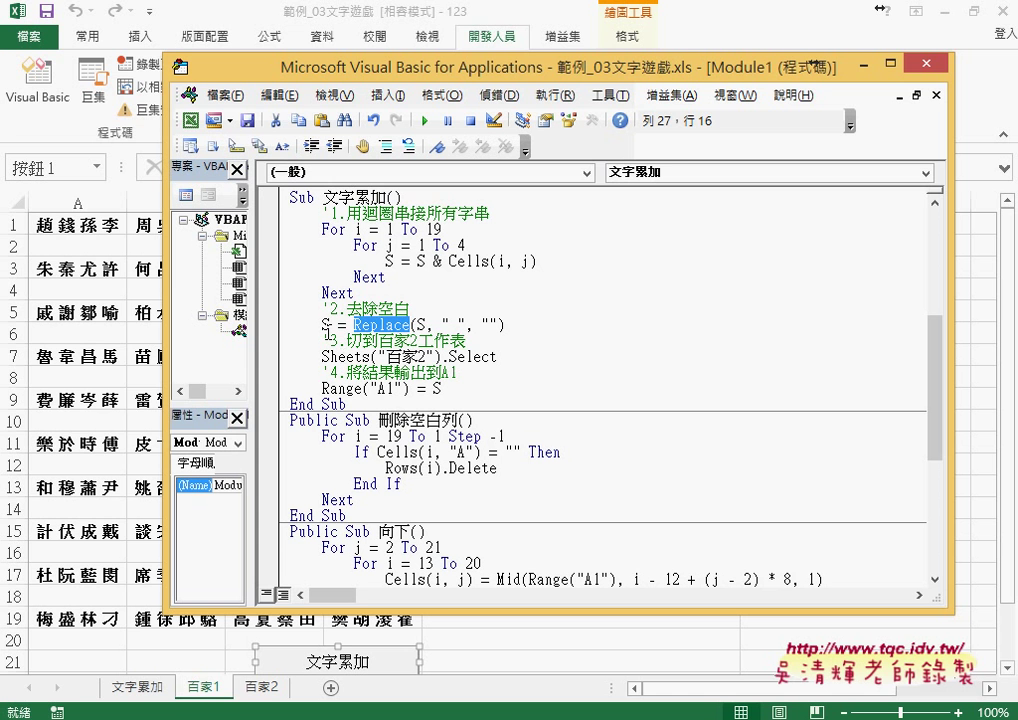
{"action": "key", "text": "Home"}
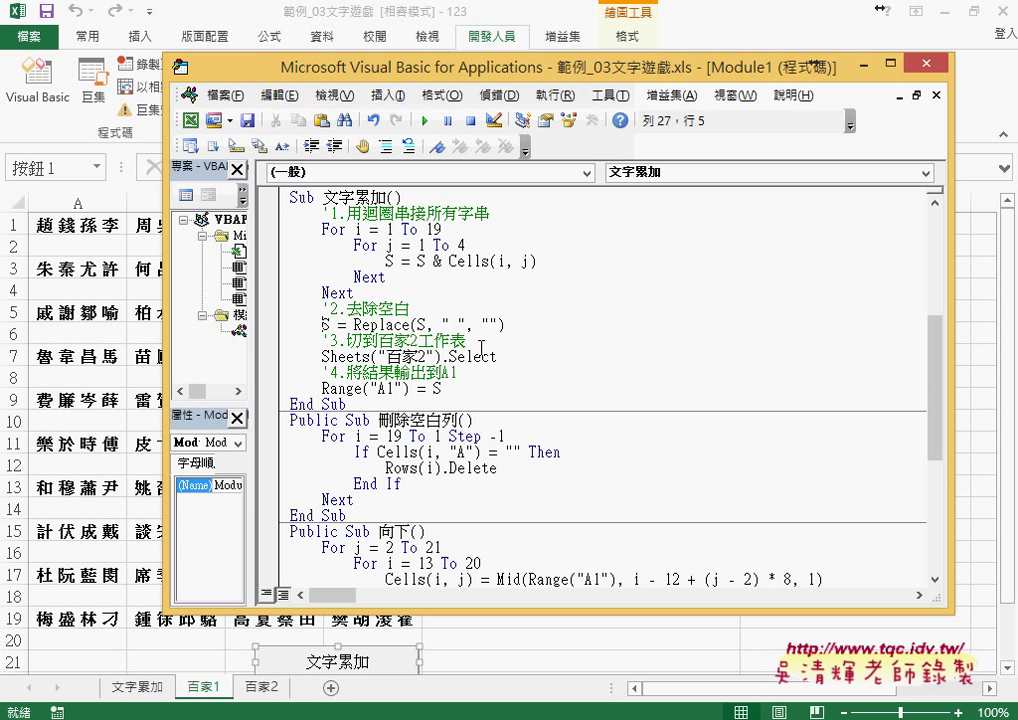
{"action": "type", "text": "ㄊ"}
{"action": "type", "text": "'"}
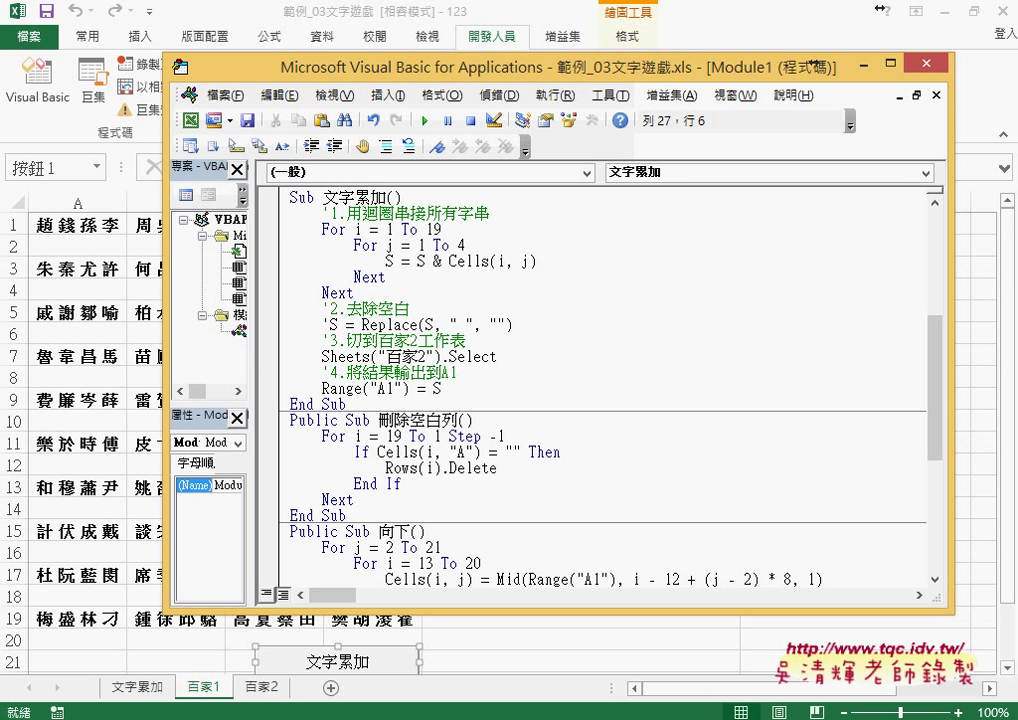
- Add S = Application.WorksheetFunction.Substitute(S, " ", "") on a new line below it
{"action": "left_click", "coordinate": [549, 326]}
{"action": "key", "text": "Return"}
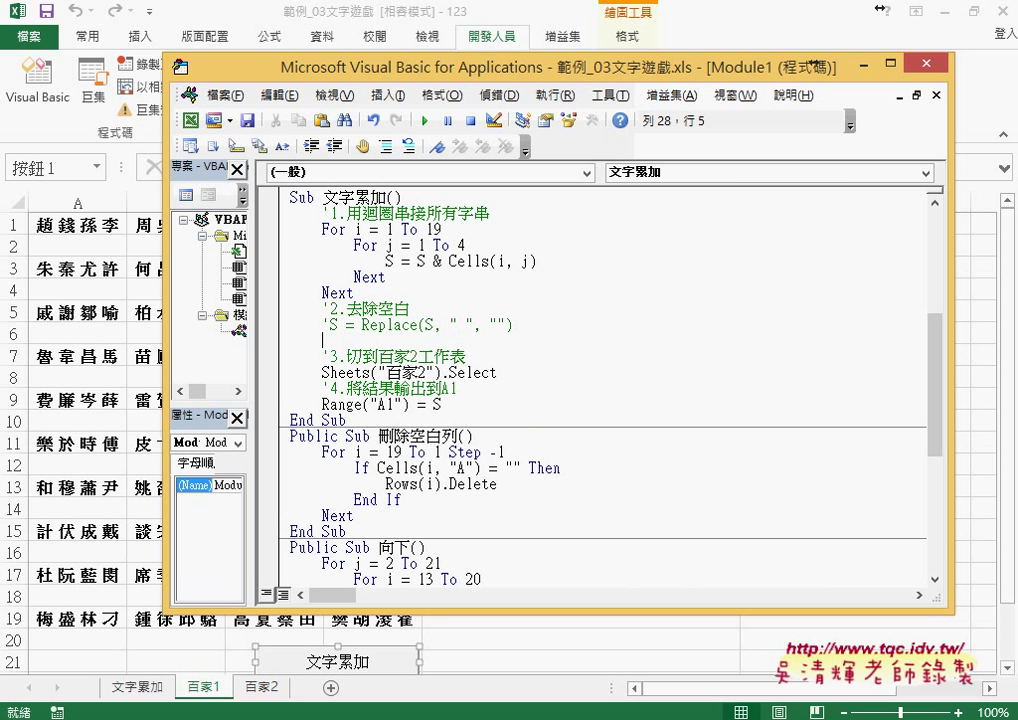
{"action": "type", "text": "S"}
{"action": "type", "text": "=a"}
{"action": "type", "text": "pp"}
{"action": "type", "text": "lica"}
{"action": "type", "text": "tion"}
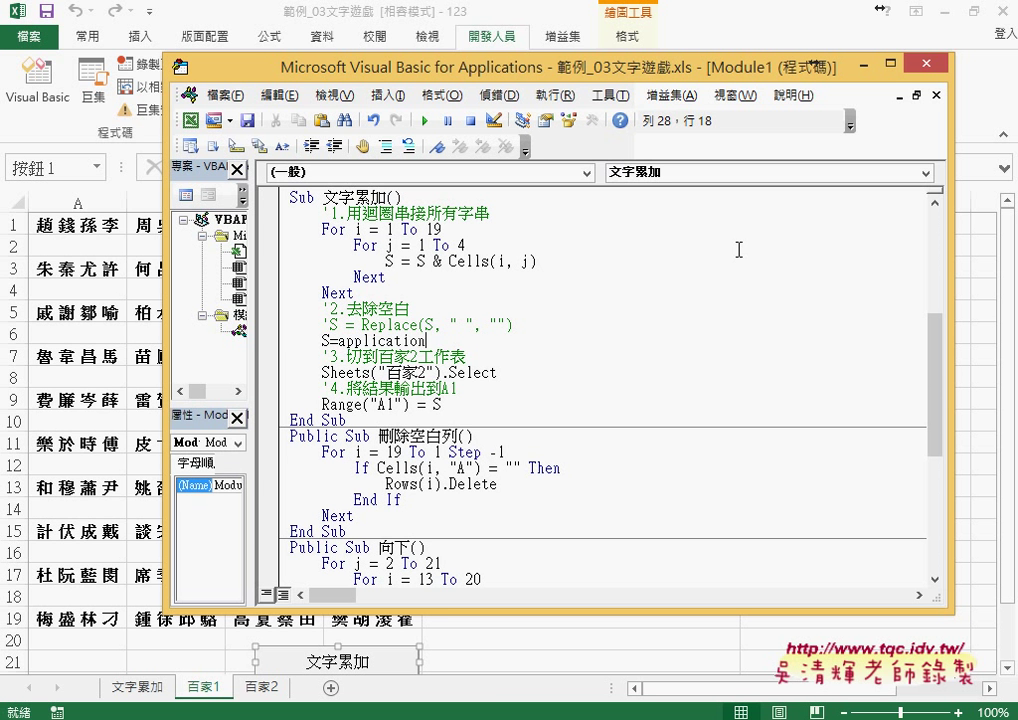
{"action": "type", "text": "."}
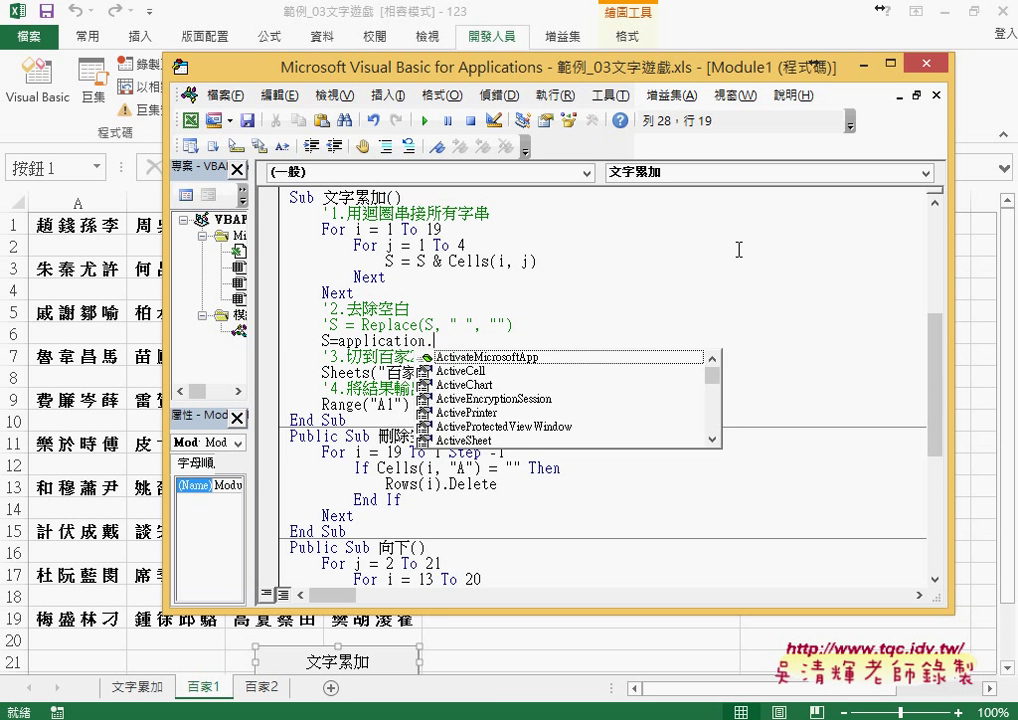
{"action": "type", "text": "w"}
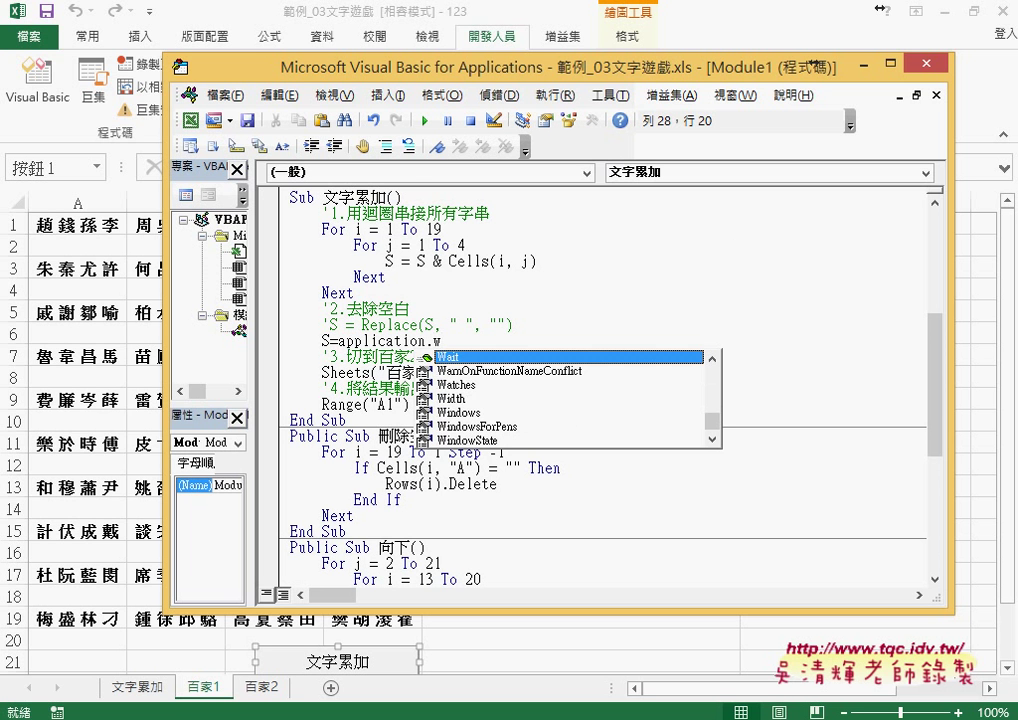
{"action": "type", "text": "o"}
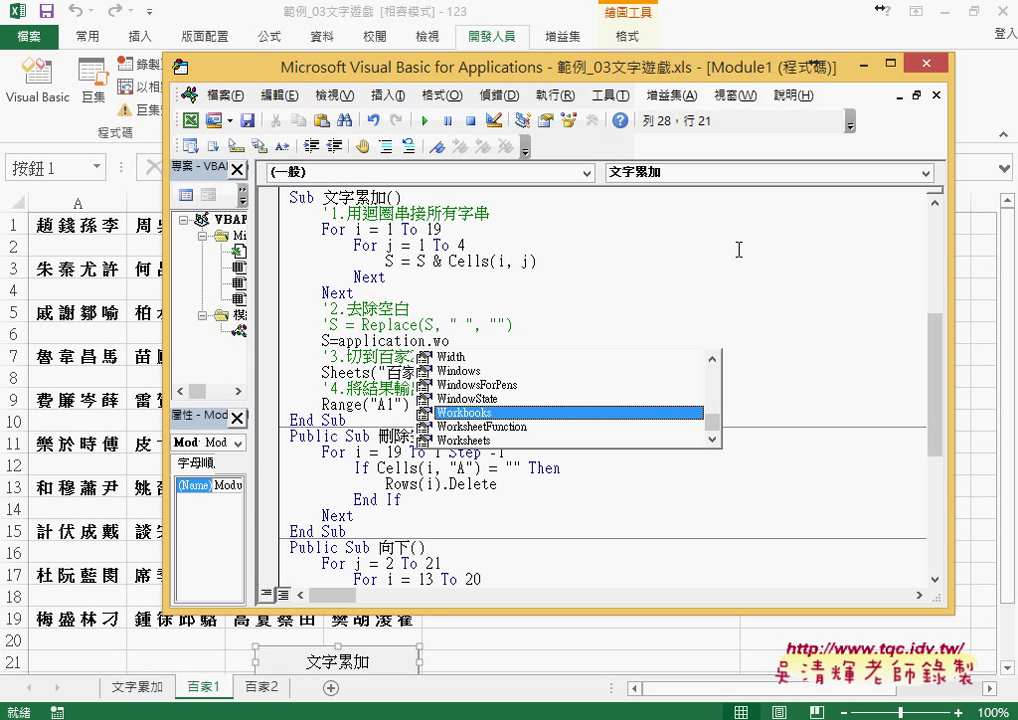
{"action": "key", "text": "Down"}
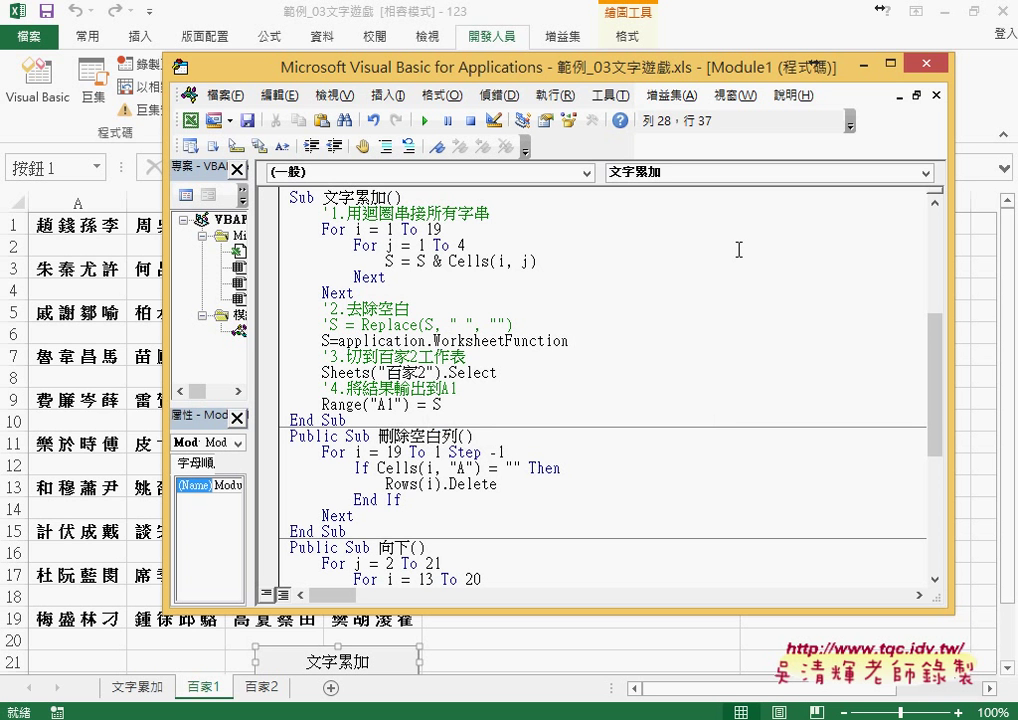
{"action": "key", "text": "BackSpace"}
{"action": "type", "text": "."}
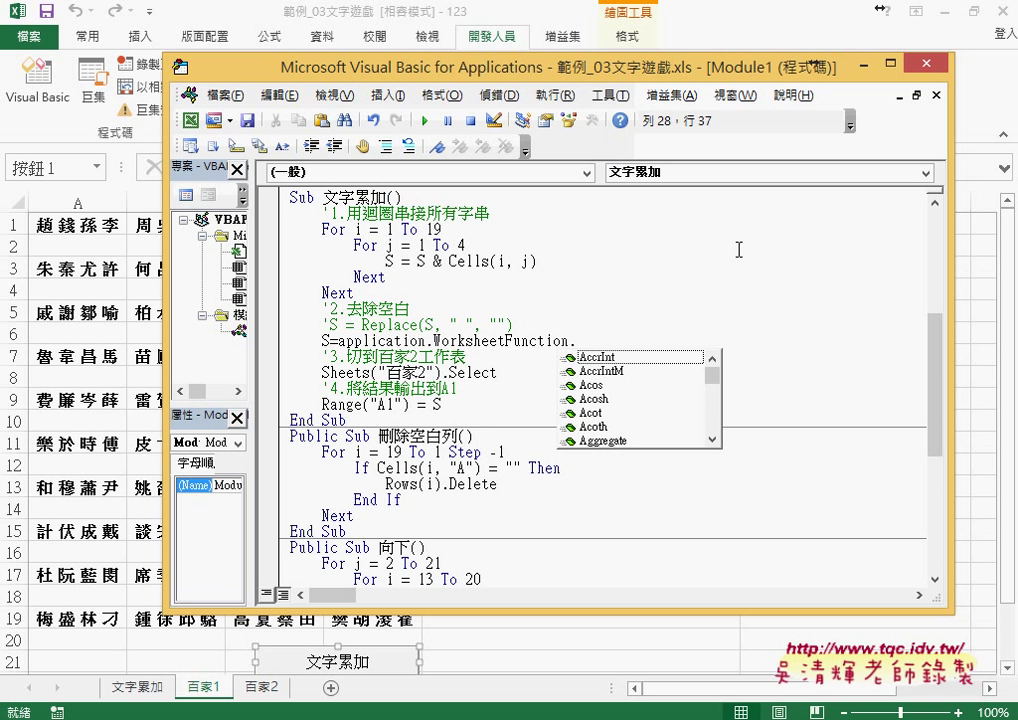
{"action": "type", "text": "su"}
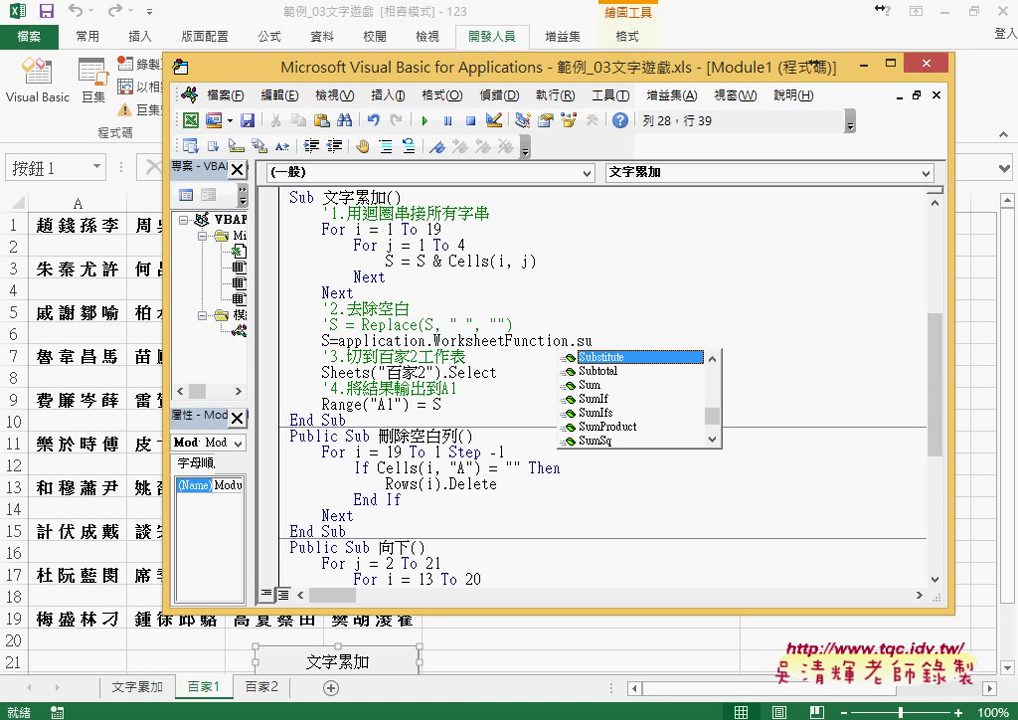
{"action": "key", "text": "space"}
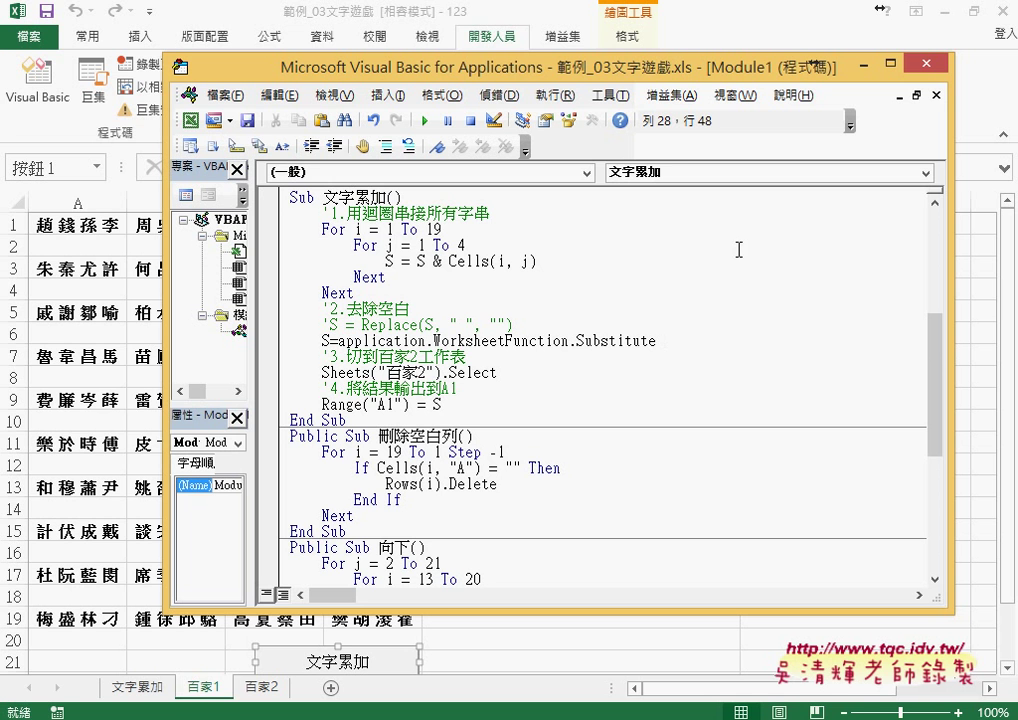
{"action": "type", "text": "("}
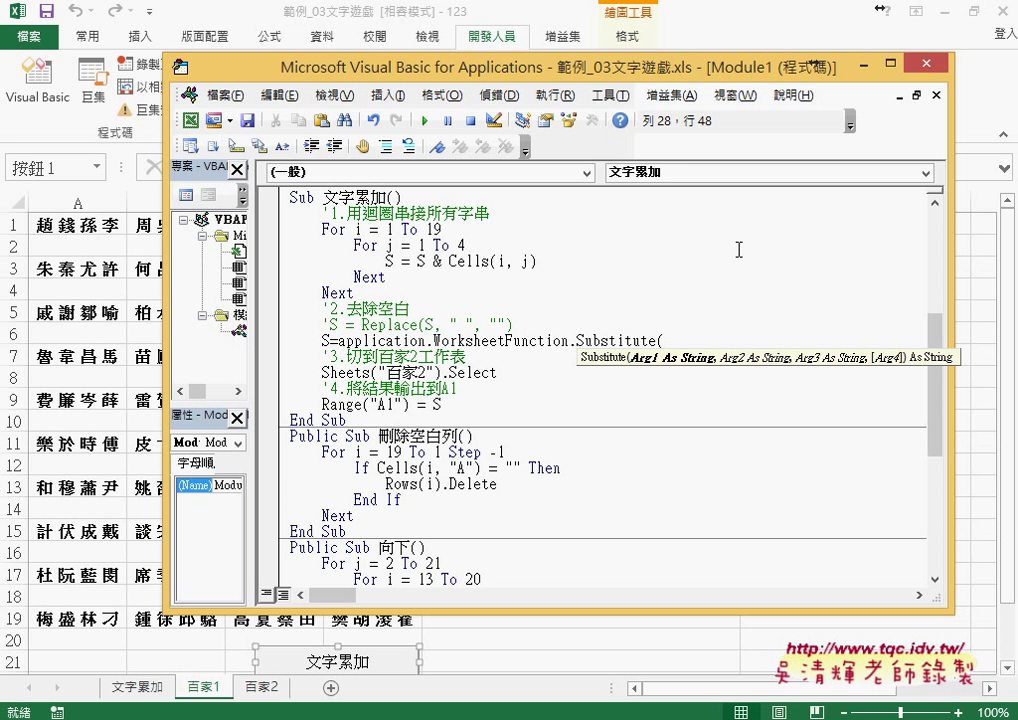
{"action": "type", "text": "S"}
{"action": "type", "text": ", \" "}
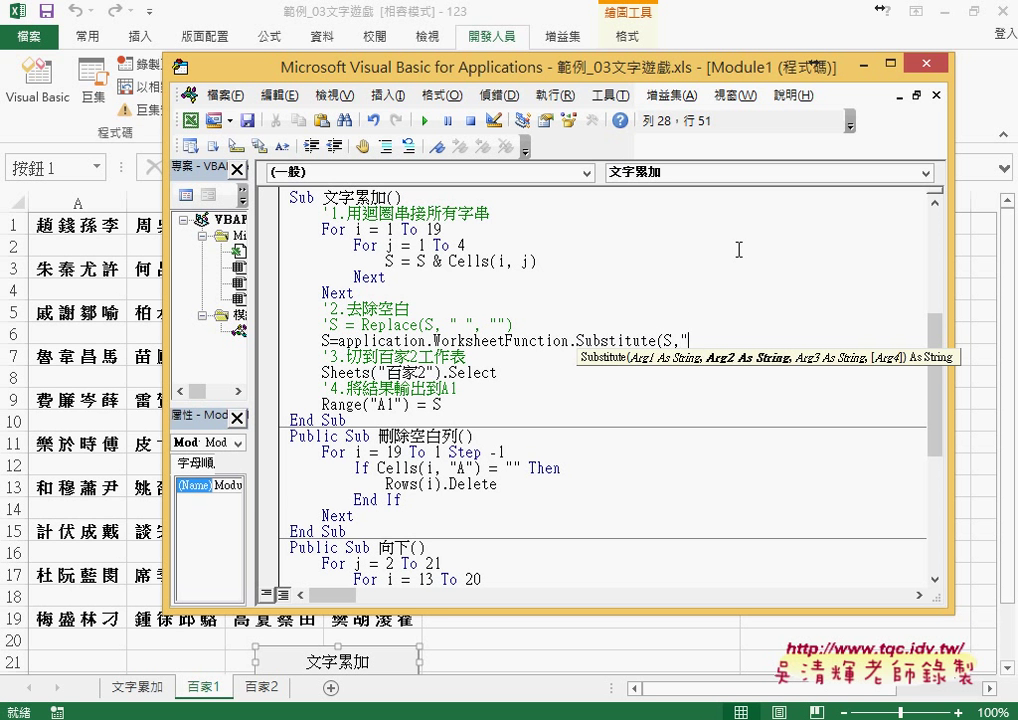
{"action": "type", "text": "\", "}
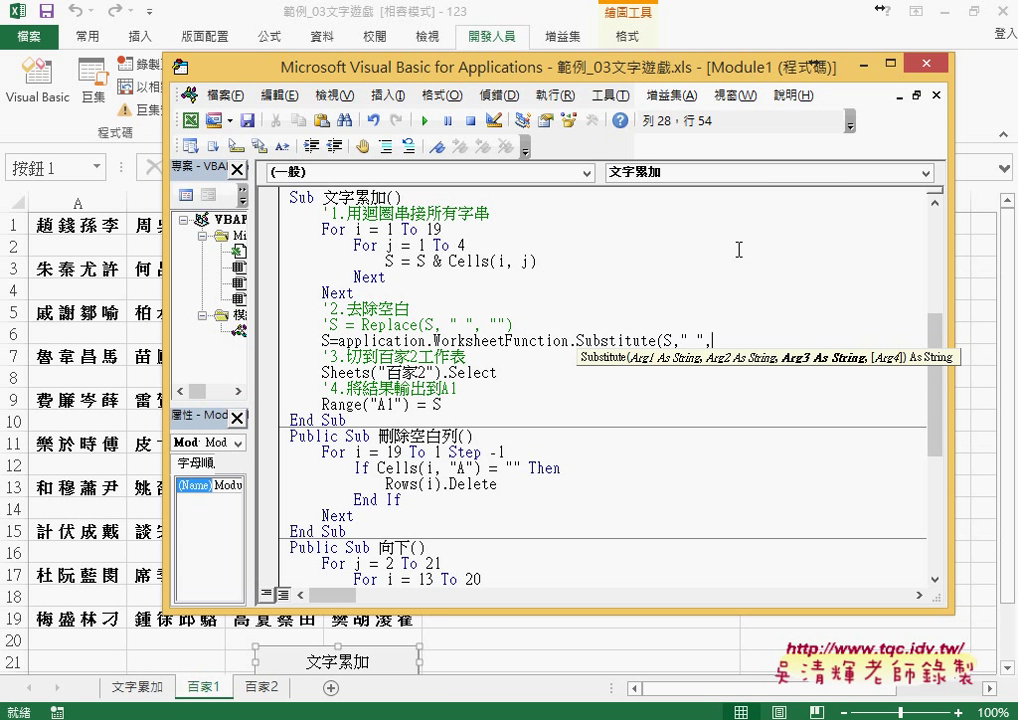
{"action": "type", "text": "\"\""}
{"action": "type", "text": ")"}
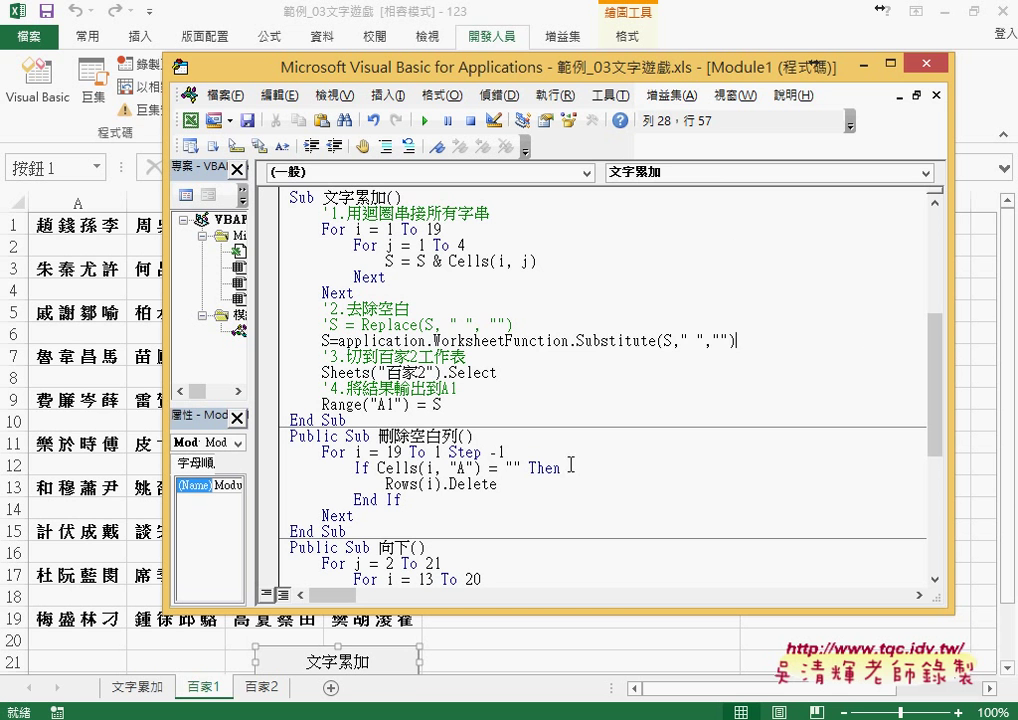
{"action": "left_click", "coordinate": [564, 402]}
- Highlight Replace and the Substitute call in turn to compare the two lines
{"action": "left_click", "coordinate": [472, 325]}
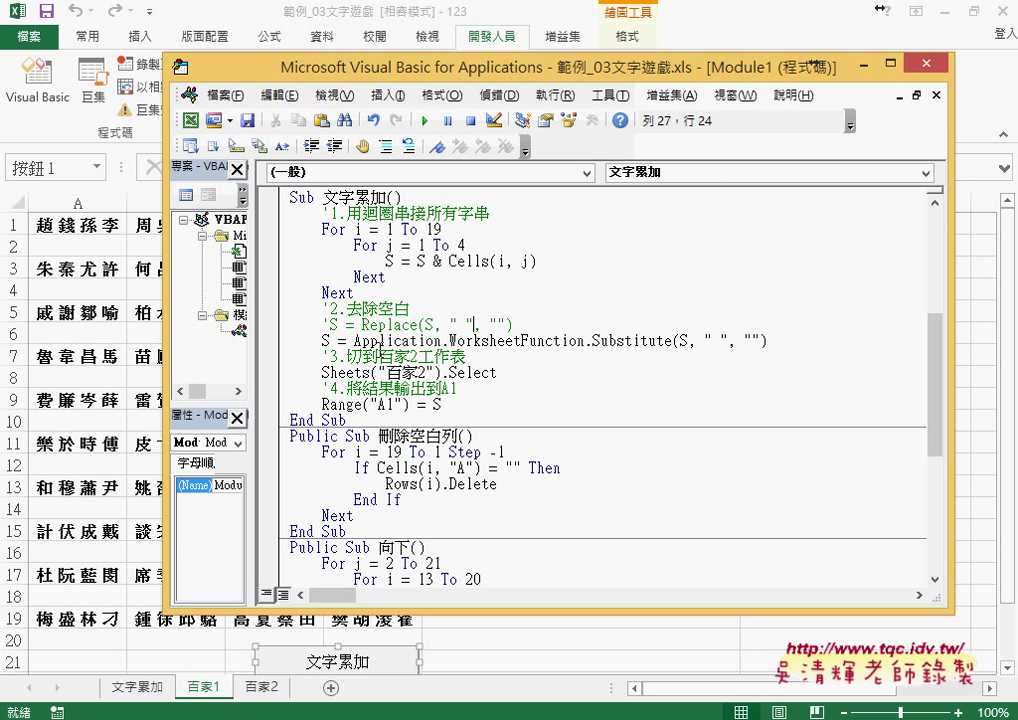
{"action": "double_click", "coordinate": [363, 325]}
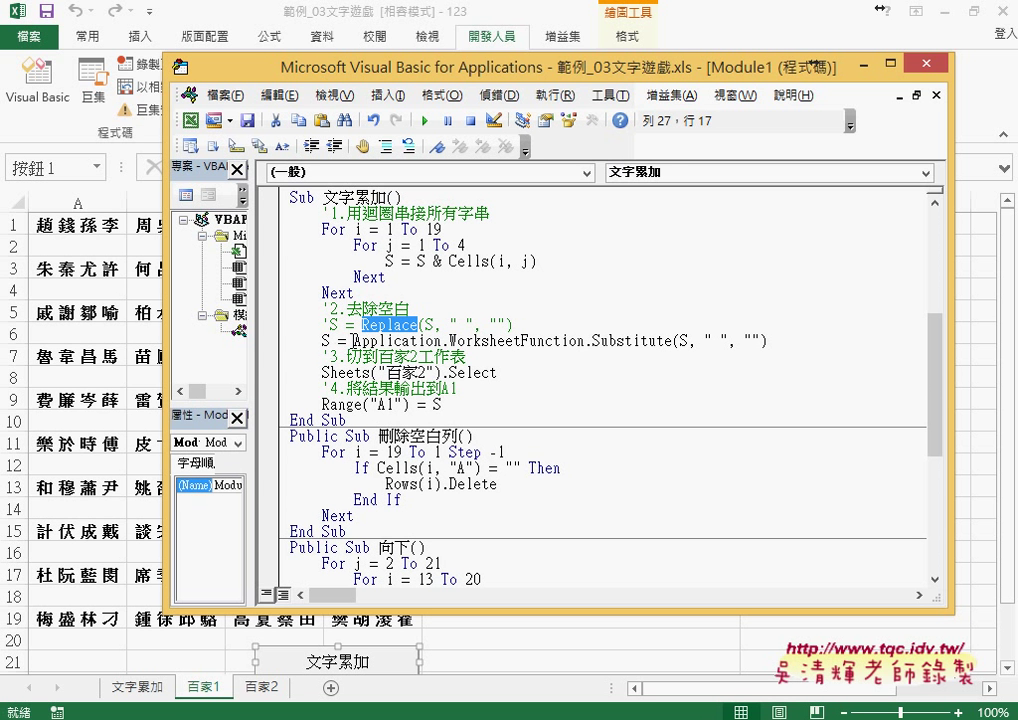
{"action": "left_click_drag", "start_coordinate": [353, 341], "coordinate": [670, 344]}
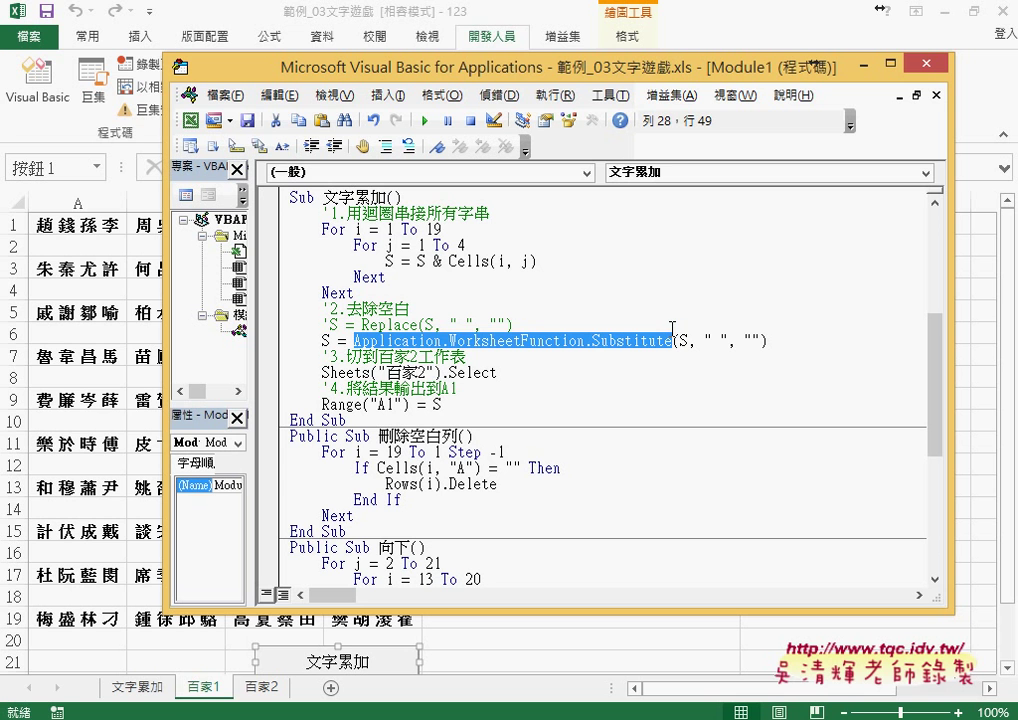
{"action": "left_click", "coordinate": [513, 361]}
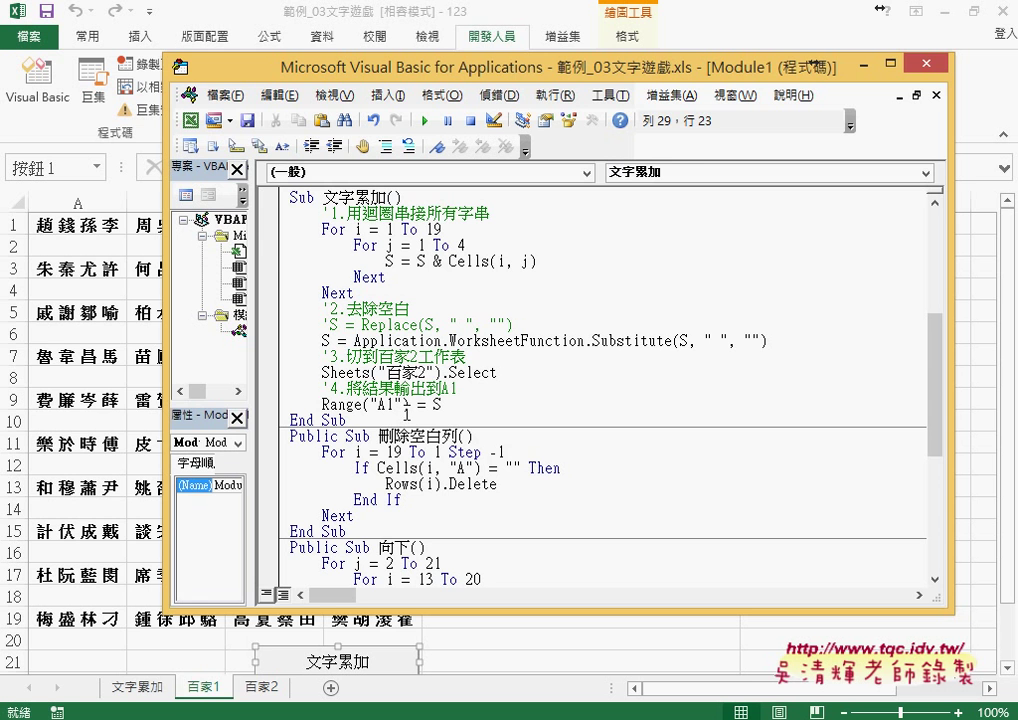
- Clear the old joined surnames from merged cell A1 on 百家2
{"action": "left_click", "coordinate": [164, 656]}
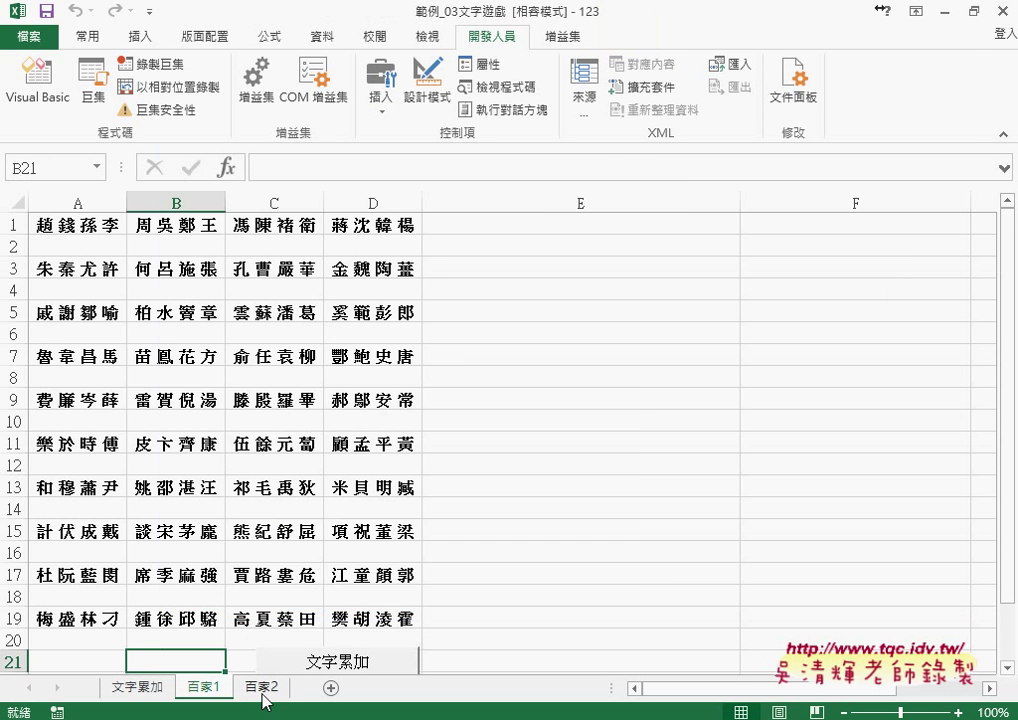
{"action": "left_click", "coordinate": [262, 688]}
{"action": "key", "text": "Delete"}
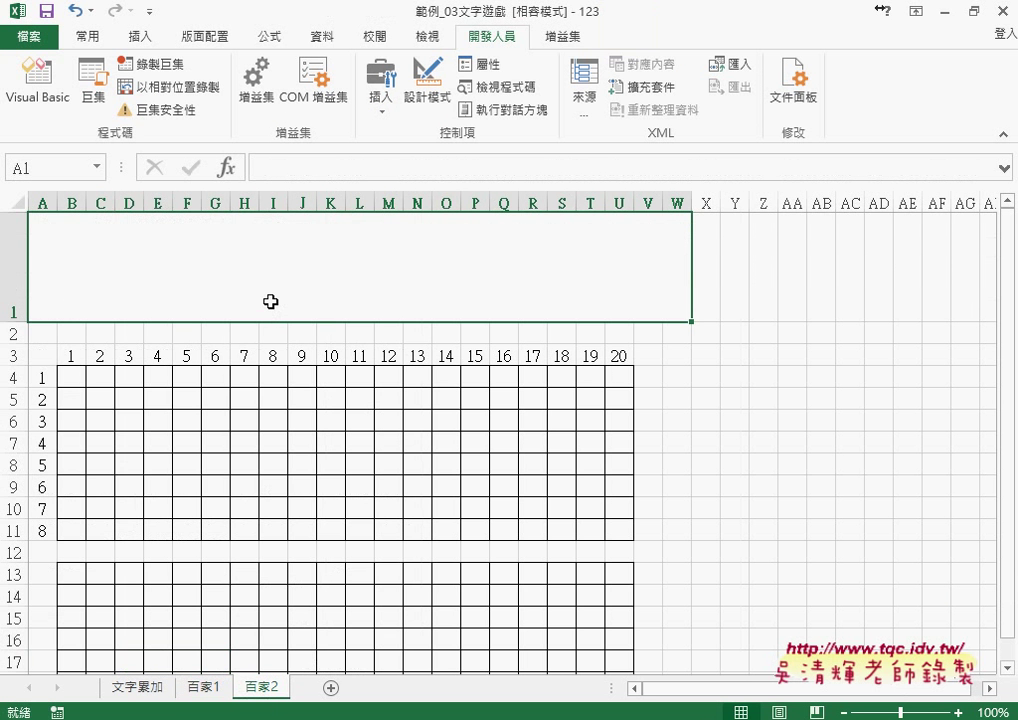
- Rerun the revised 文字累加 macro from 百家1, then select blank row 2
{"action": "left_click", "coordinate": [202, 687]}
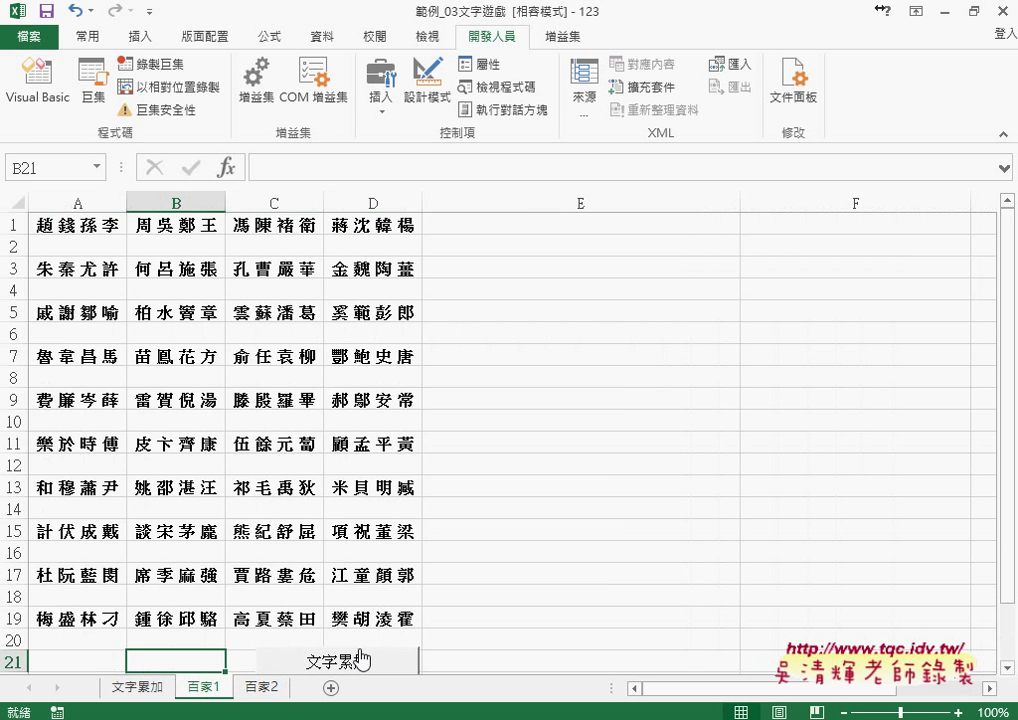
{"action": "left_click", "coordinate": [358, 661]}
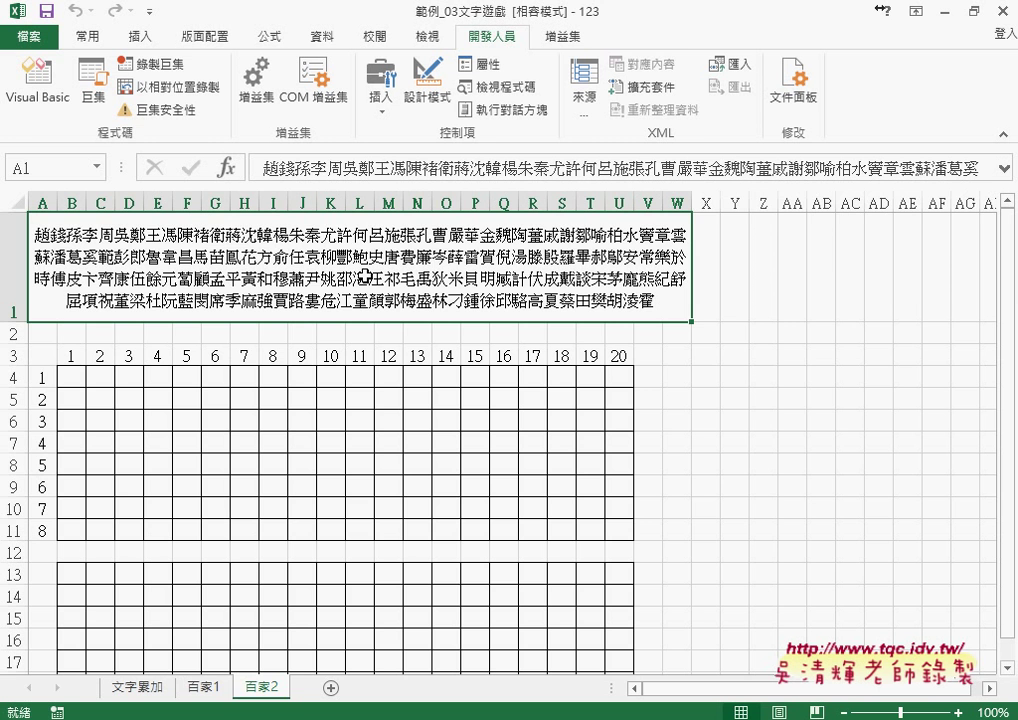
{"action": "left_click", "coordinate": [202, 687]}
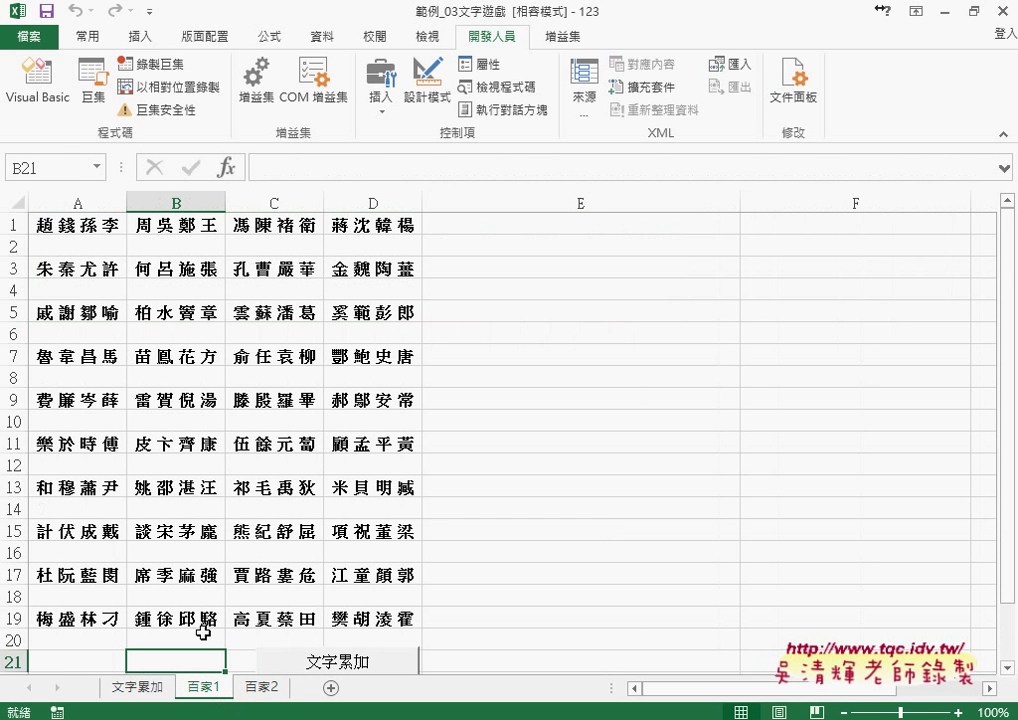
{"action": "left_click", "coordinate": [12, 246]}
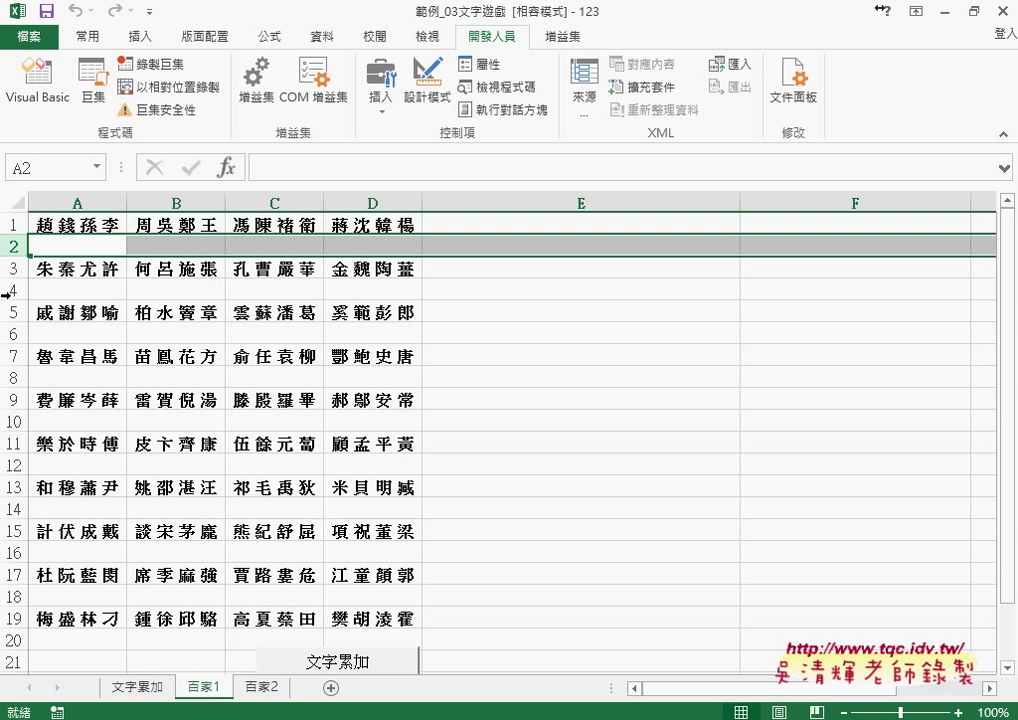
{"action": "left_click", "coordinate": [67, 223]}
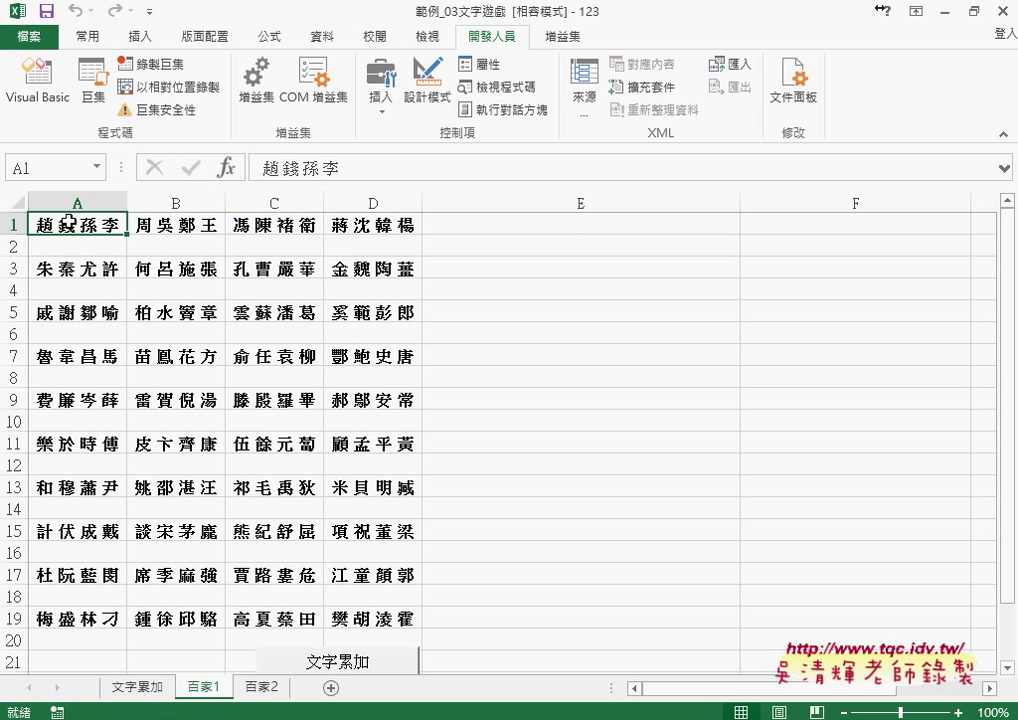
{"action": "key", "text": "Down"}
{"action": "key", "text": "Down"}
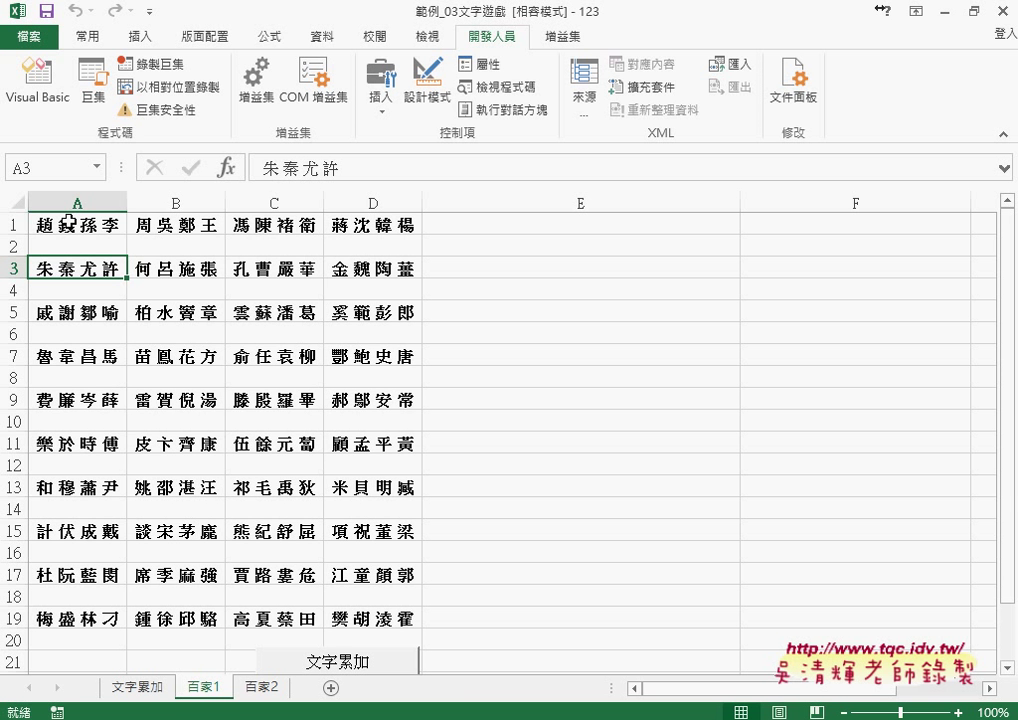
{"action": "left_click", "coordinate": [15, 592]}
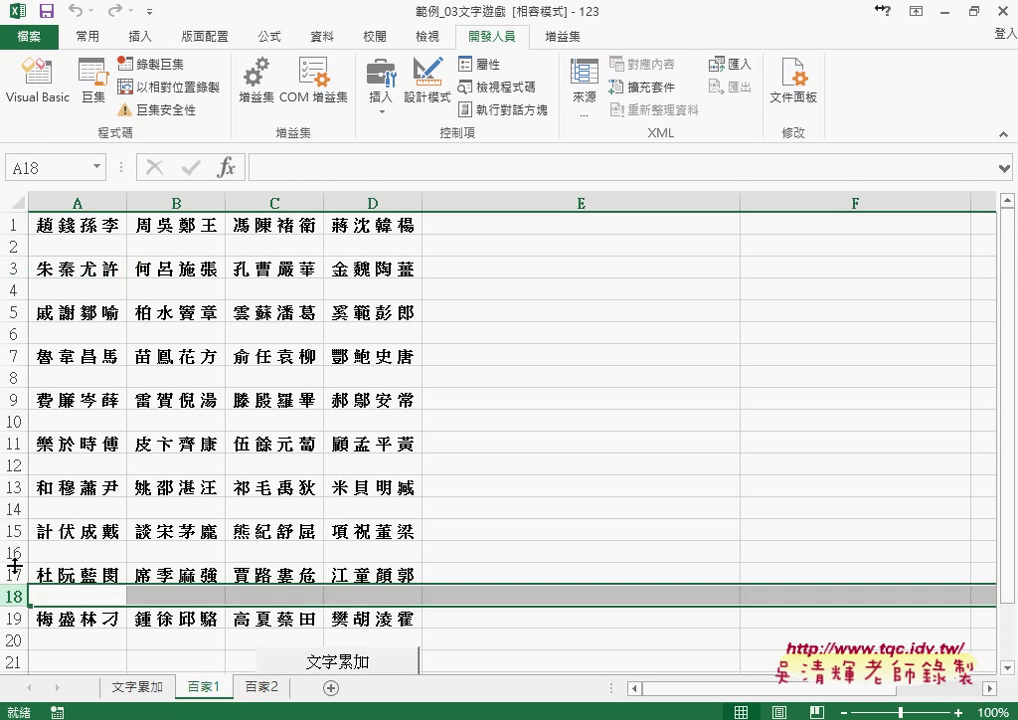
{"action": "mouse_move", "coordinate": [15, 566]}
{"action": "left_mouse_down"}
{"action": "mouse_move", "coordinate": [24, 458]}
{"action": "mouse_move", "coordinate": [18, 598]}
{"action": "left_mouse_up"}
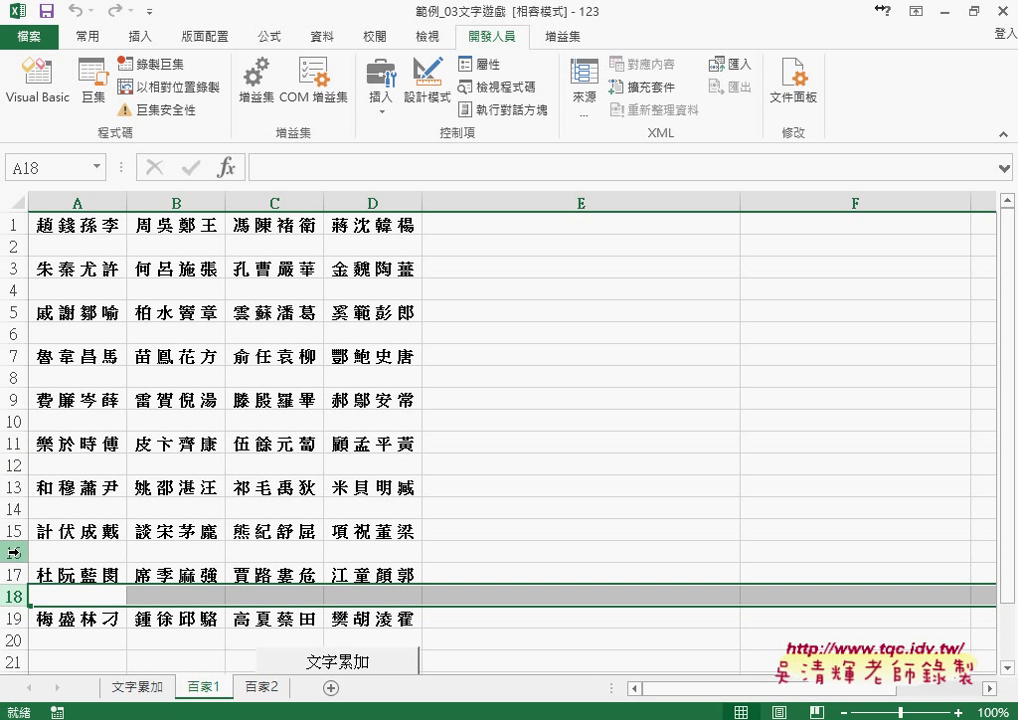
{"action": "left_click", "coordinate": [10, 551]}
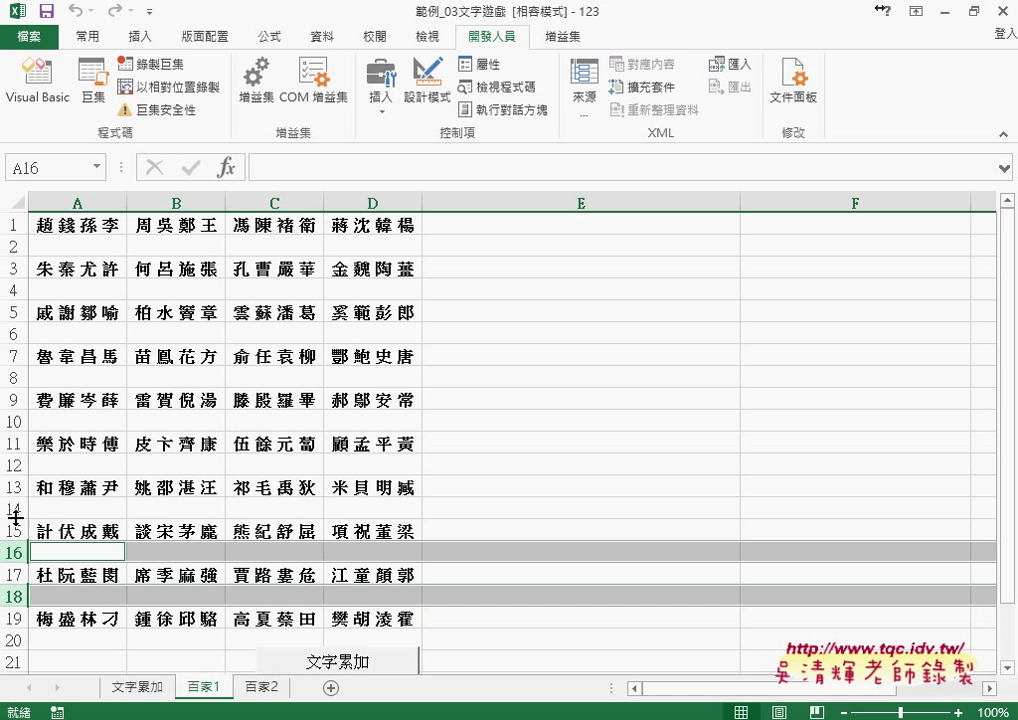
{"action": "left_click", "coordinate": [10, 509]}
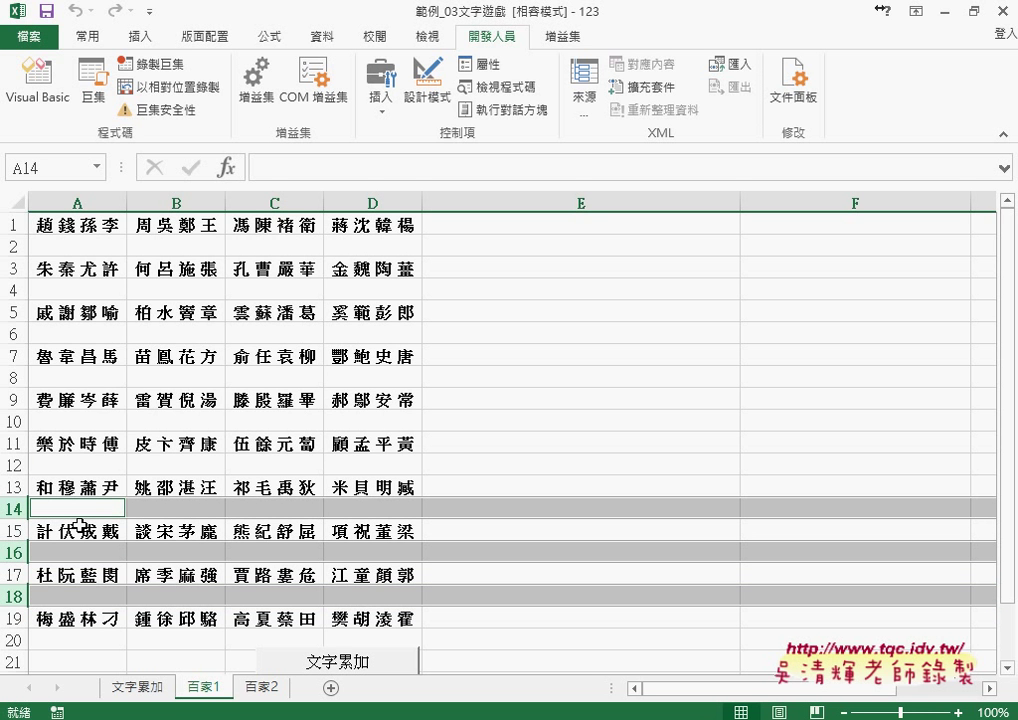
{"action": "left_click", "coordinate": [470, 547]}
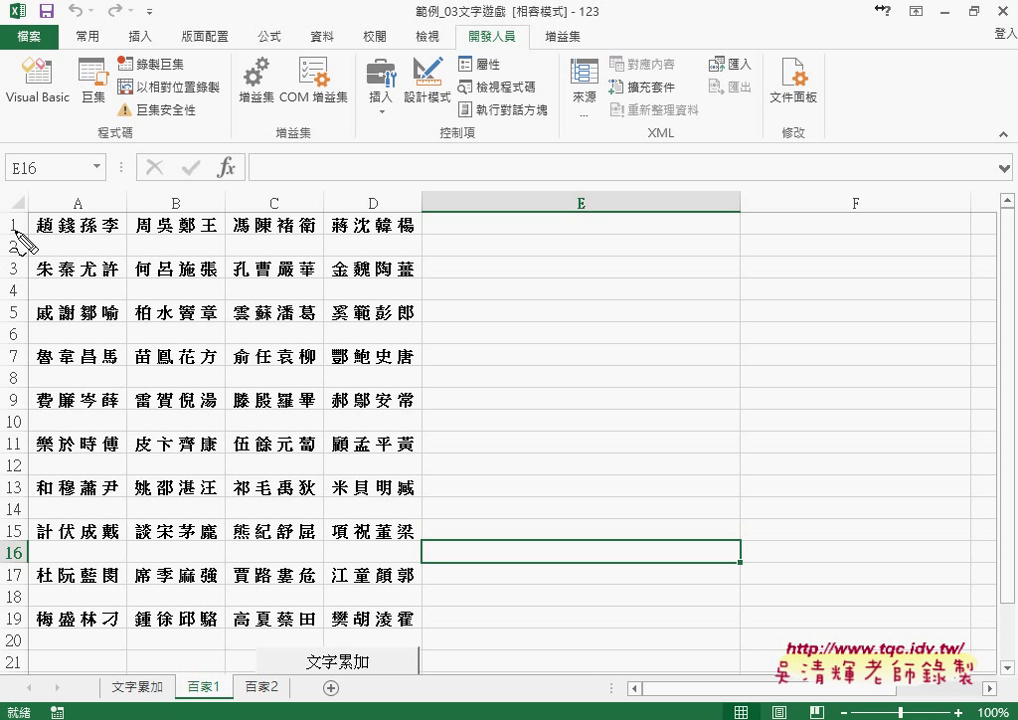
{"action": "left_click_drag", "start_coordinate": [12, 210], "coordinate": [22, 214]}
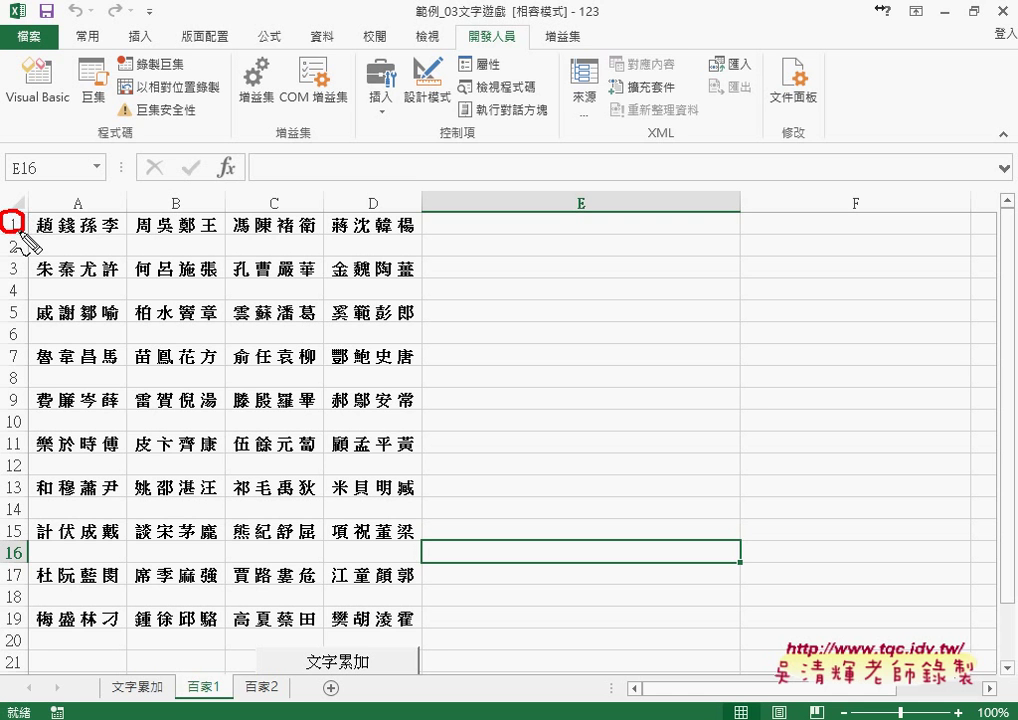
{"action": "left_click_drag", "start_coordinate": [32, 610], "coordinate": [22, 626]}
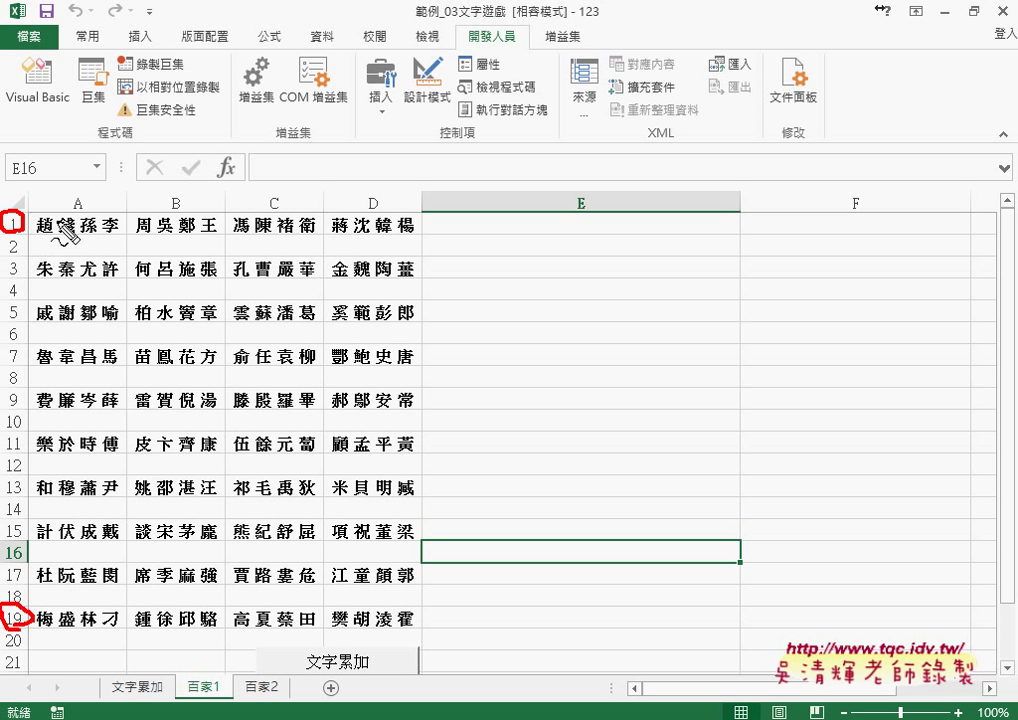
{"action": "left_click_drag", "start_coordinate": [68, 228], "coordinate": [90, 256]}
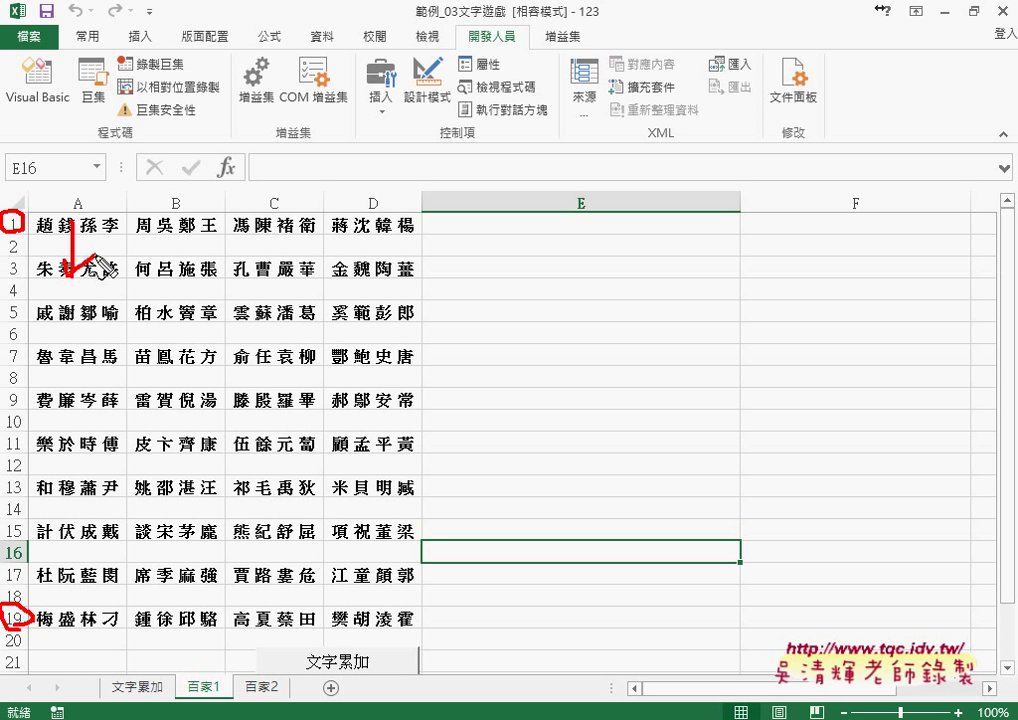
{"action": "left_click_drag", "start_coordinate": [45, 242], "coordinate": [121, 252]}
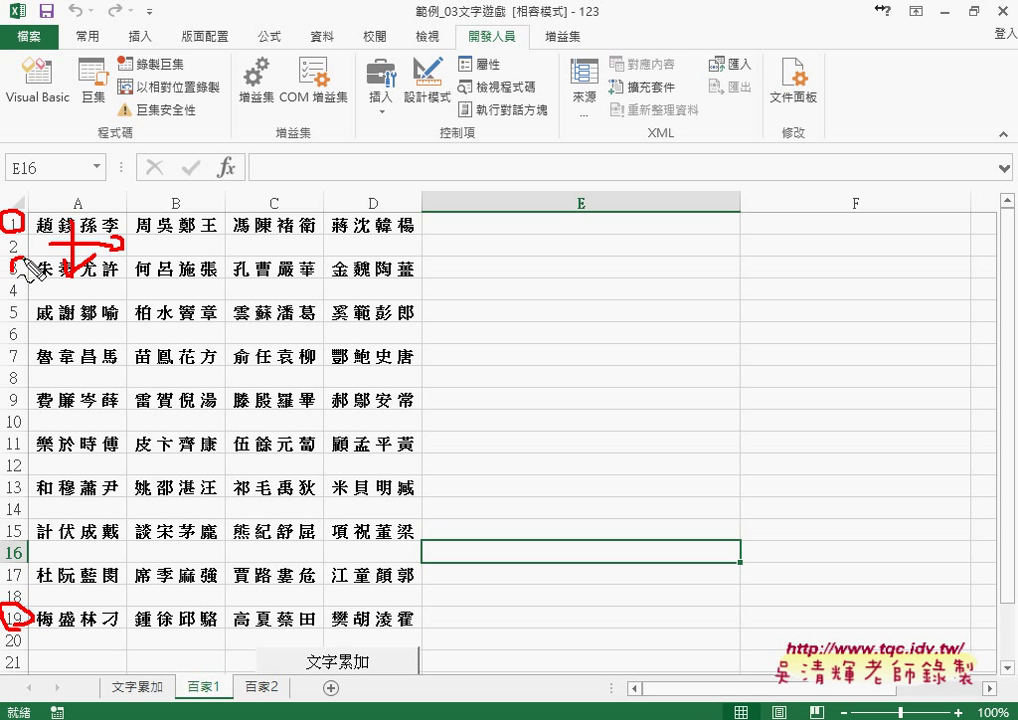
{"action": "left_click_drag", "start_coordinate": [22, 259], "coordinate": [14, 274]}
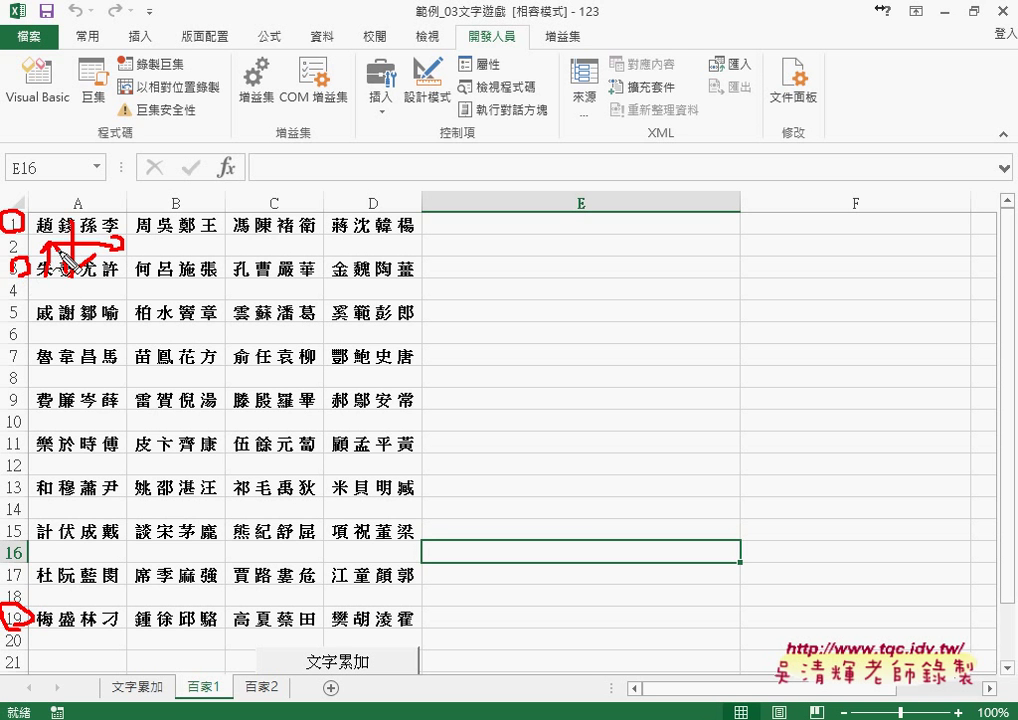
{"action": "left_click_drag", "start_coordinate": [20, 262], "coordinate": [10, 296]}
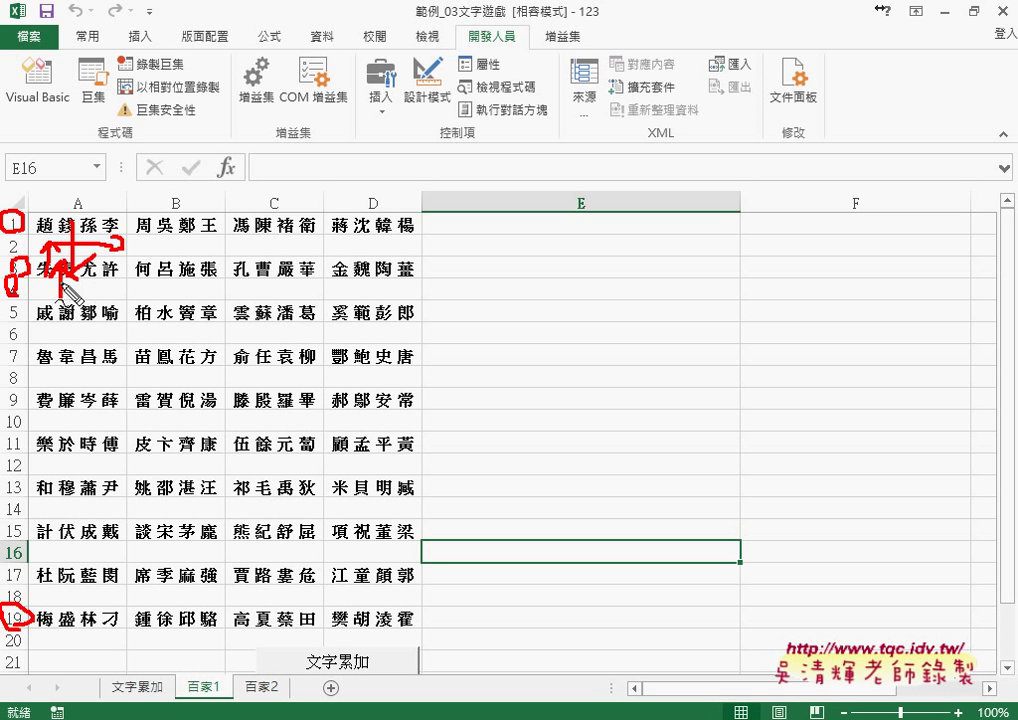
{"action": "left_click_drag", "start_coordinate": [78, 242], "coordinate": [38, 288]}
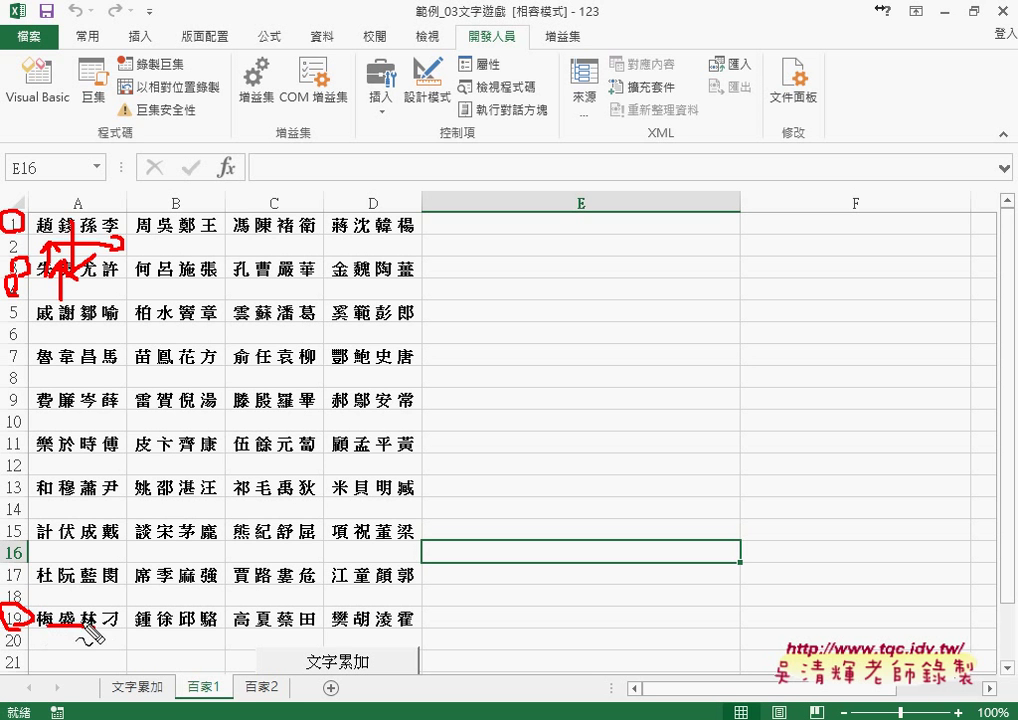
{"action": "left_click_drag", "start_coordinate": [97, 622], "coordinate": [75, 503]}
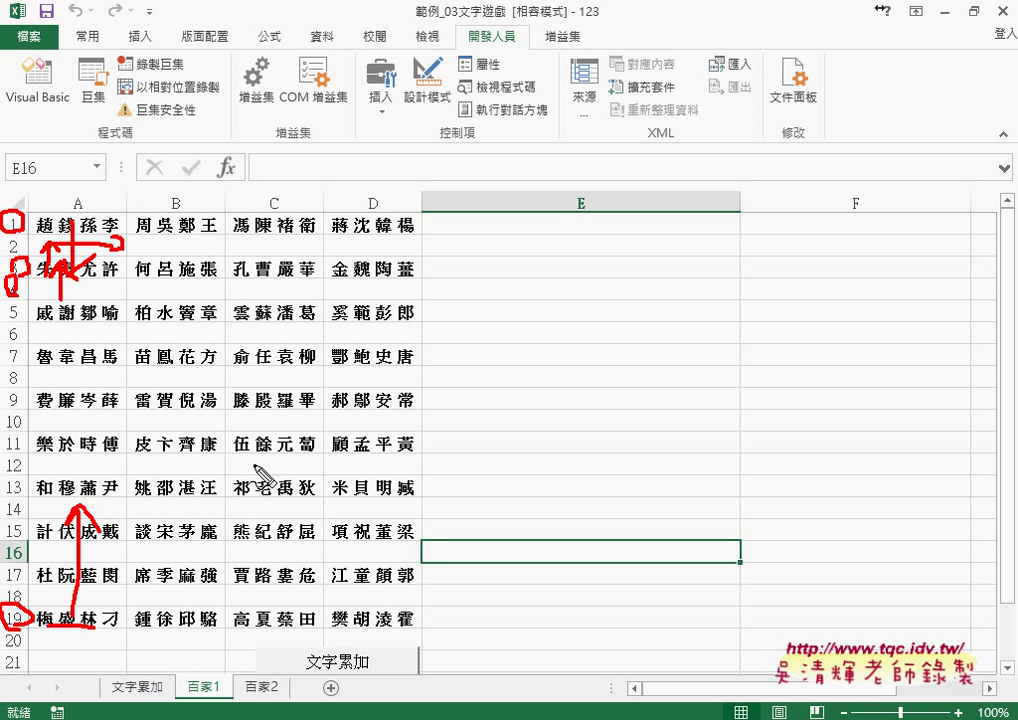
{"action": "left_click_drag", "start_coordinate": [25, 583], "coordinate": [8, 604]}
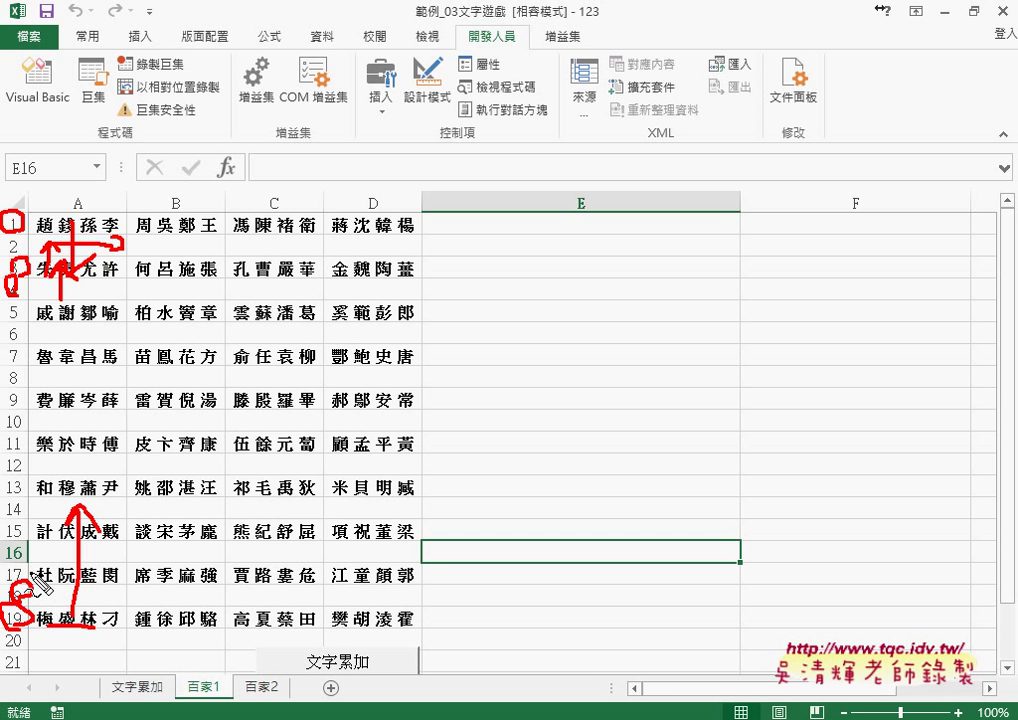
{"action": "left_click_drag", "start_coordinate": [45, 593], "coordinate": [62, 590]}
{"action": "key", "text": "Escape"}
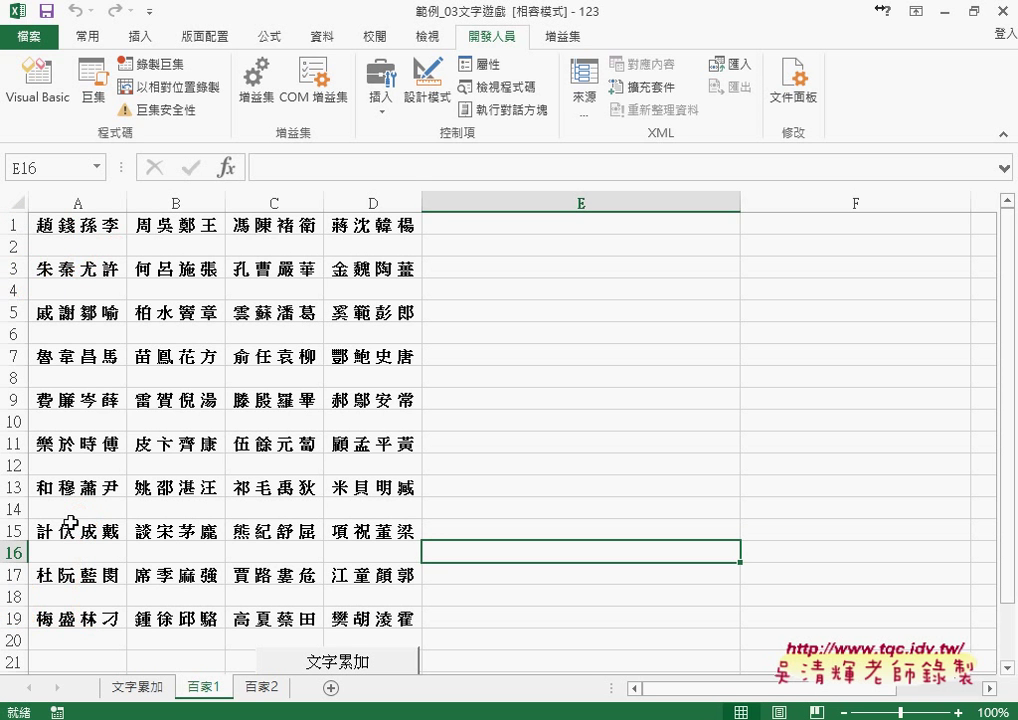
{"action": "left_click", "coordinate": [14, 597]}
{"action": "left_click", "coordinate": [14, 553]}
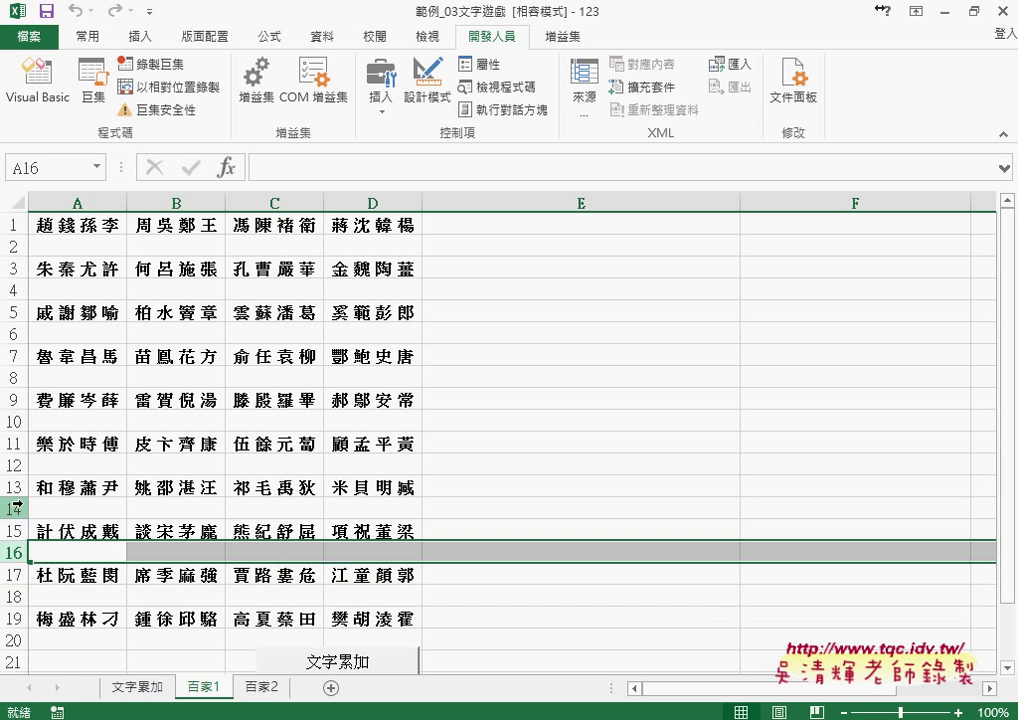
{"action": "left_click", "coordinate": [16, 507]}
{"action": "left_click", "coordinate": [16, 465]}
{"action": "left_click", "coordinate": [16, 420]}
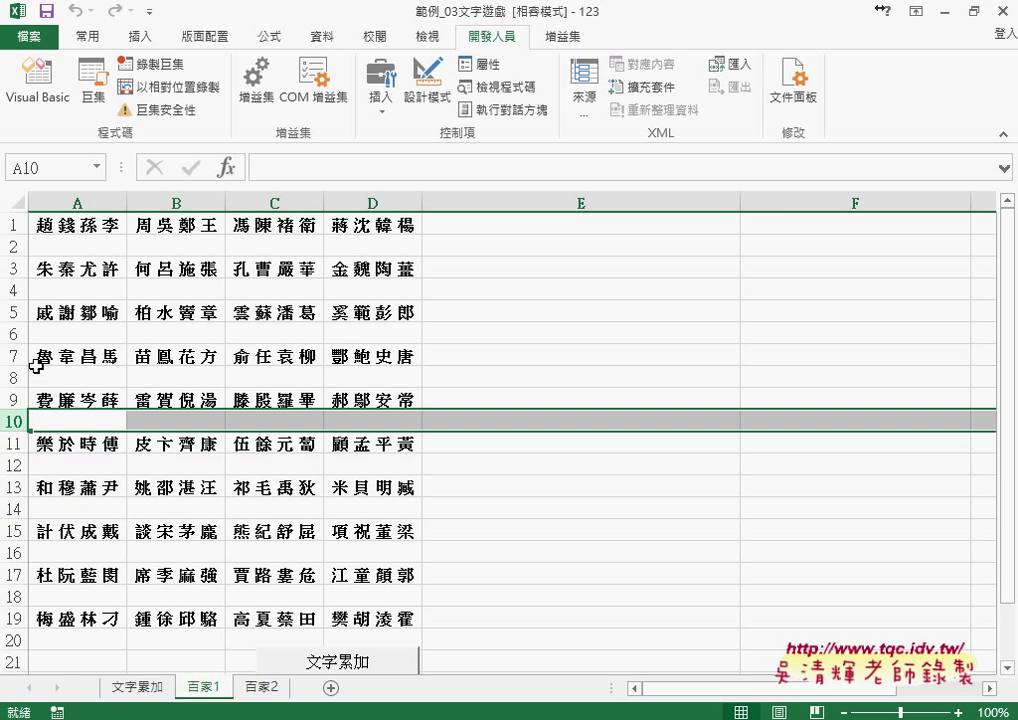
{"action": "left_click", "coordinate": [16, 377]}
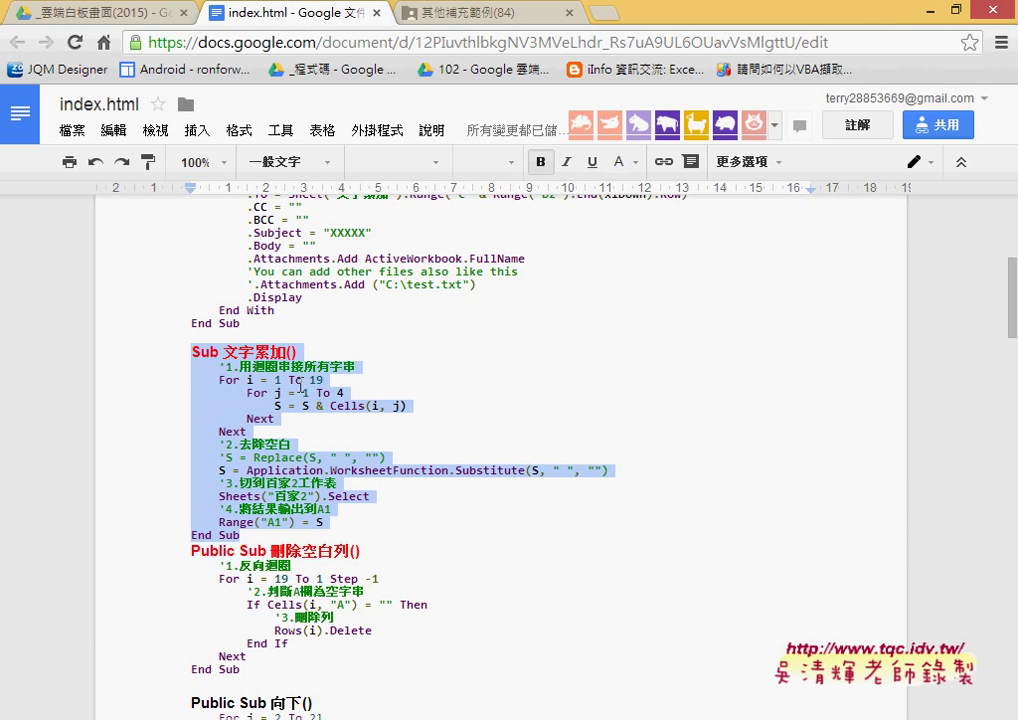
- Select the commented-out Replace(S, " ", "") call in the Google Docs macro listing
{"action": "scroll", "coordinate": [300, 383], "scroll_direction": "up", "scroll_amount": 3}
{"action": "scroll", "coordinate": [298, 384], "scroll_direction": "down", "scroll_amount": 3}
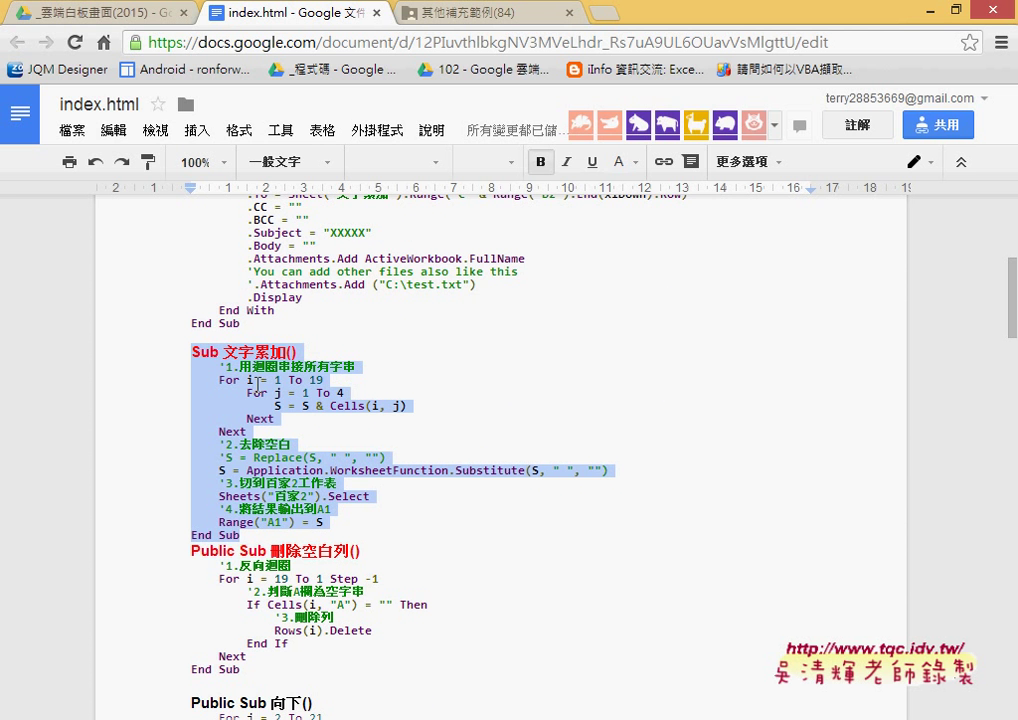
{"action": "left_click", "coordinate": [394, 457]}
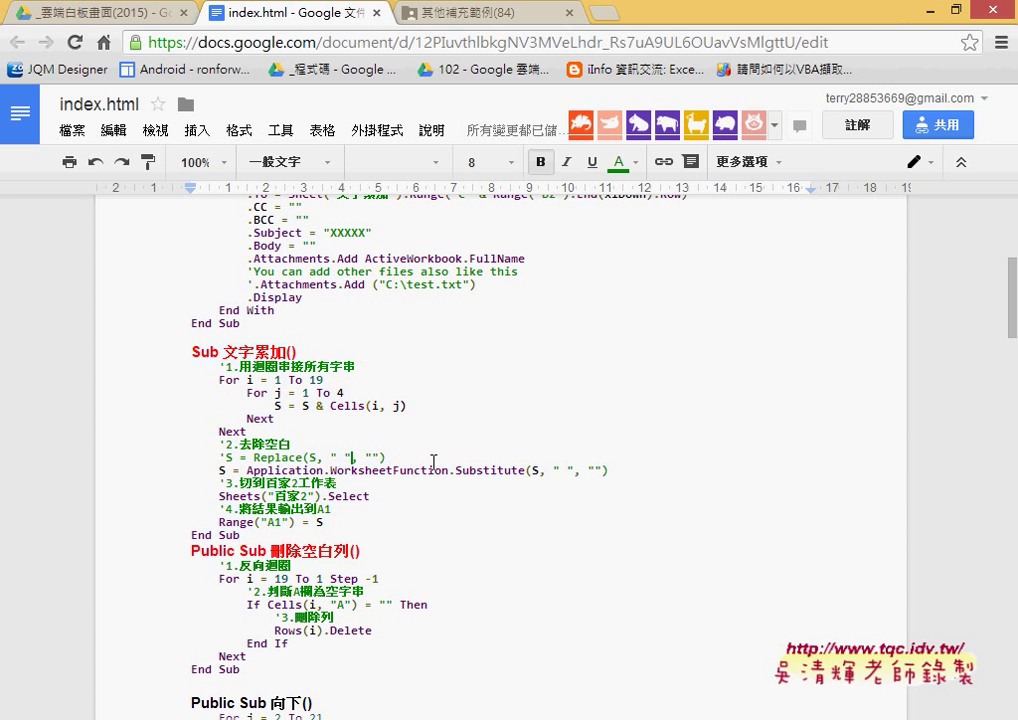
{"action": "left_click_drag", "start_coordinate": [394, 457], "coordinate": [254, 458]}
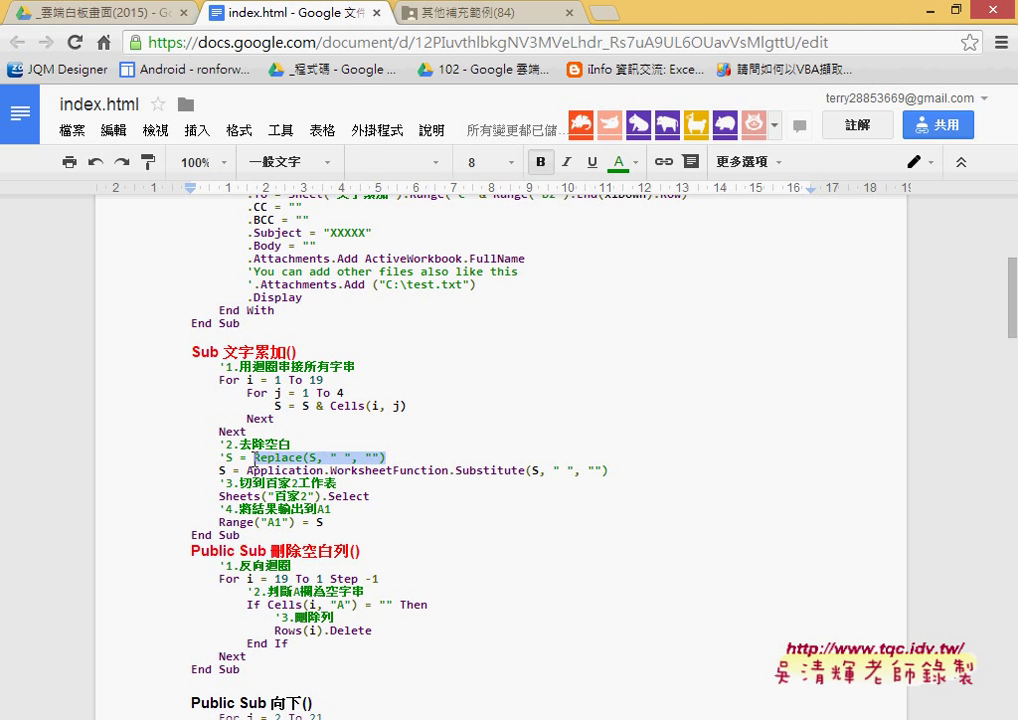